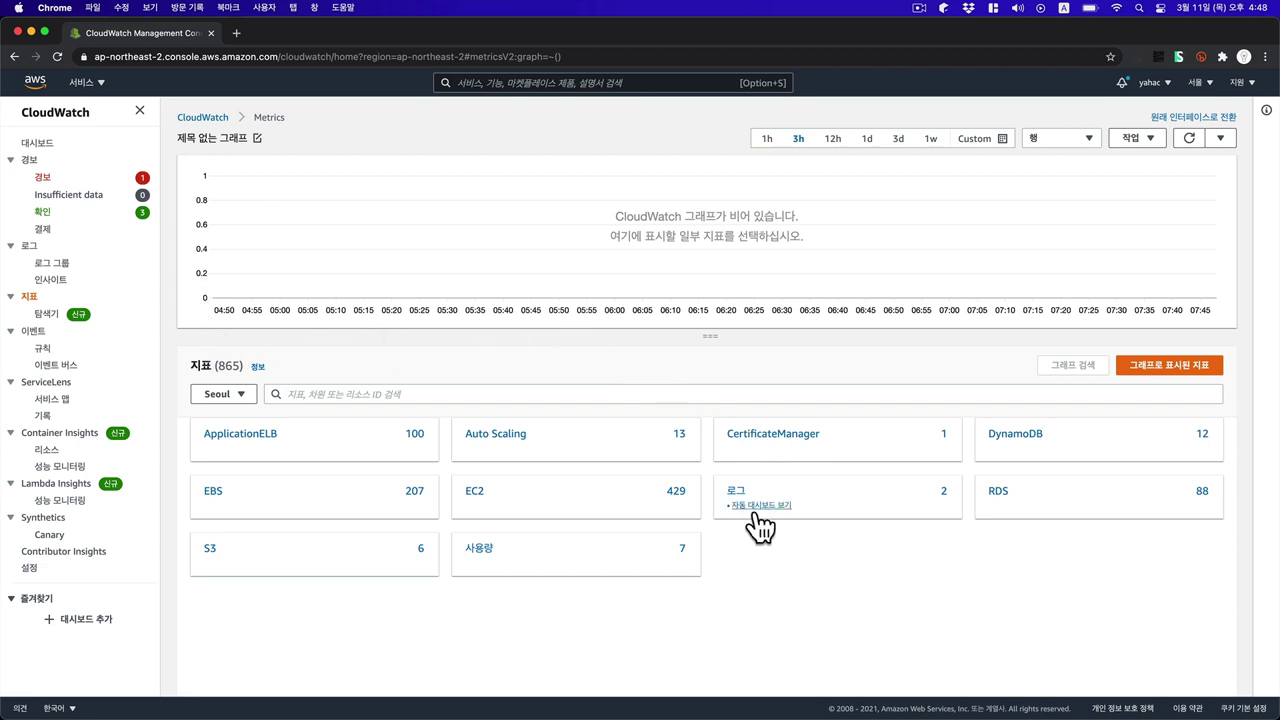
Step: Browse the EC2 metrics, viewing the 전체 인스턴스 (all instances) list and the 인스턴스별 지표 (per-instance) list
mouse_move(801, 514)
left_click(474, 492)
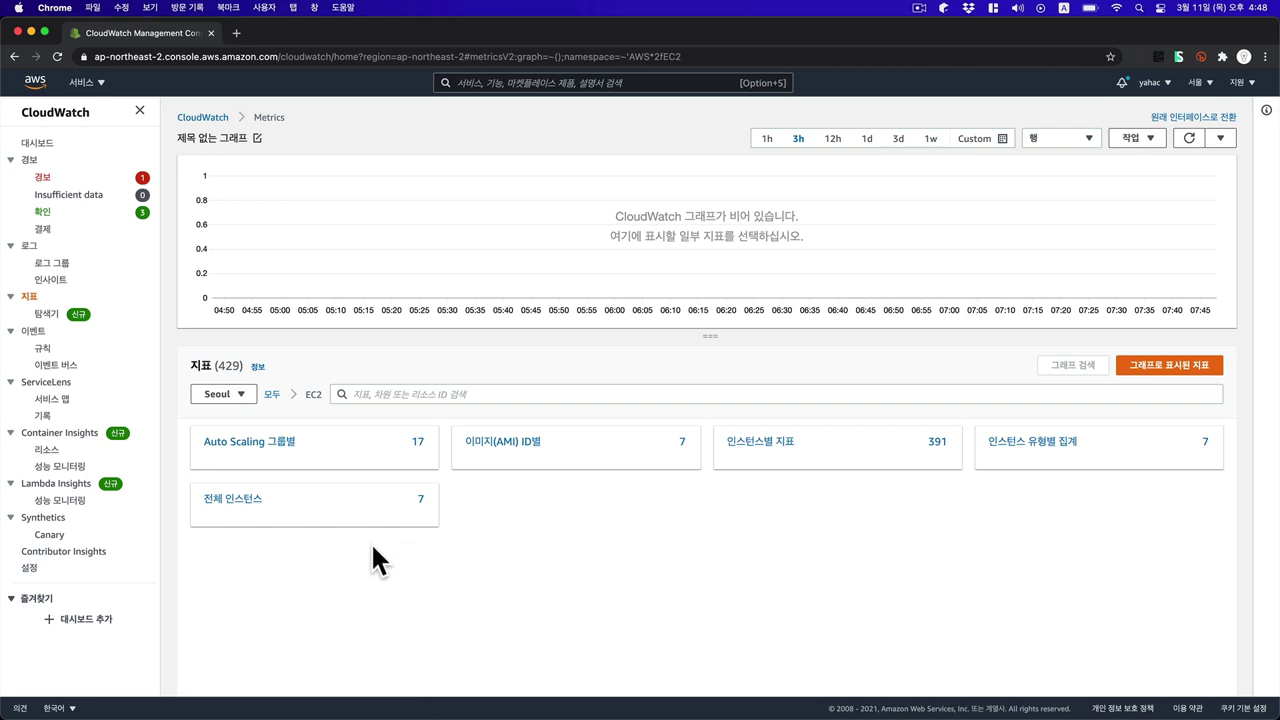
left_click(250, 499)
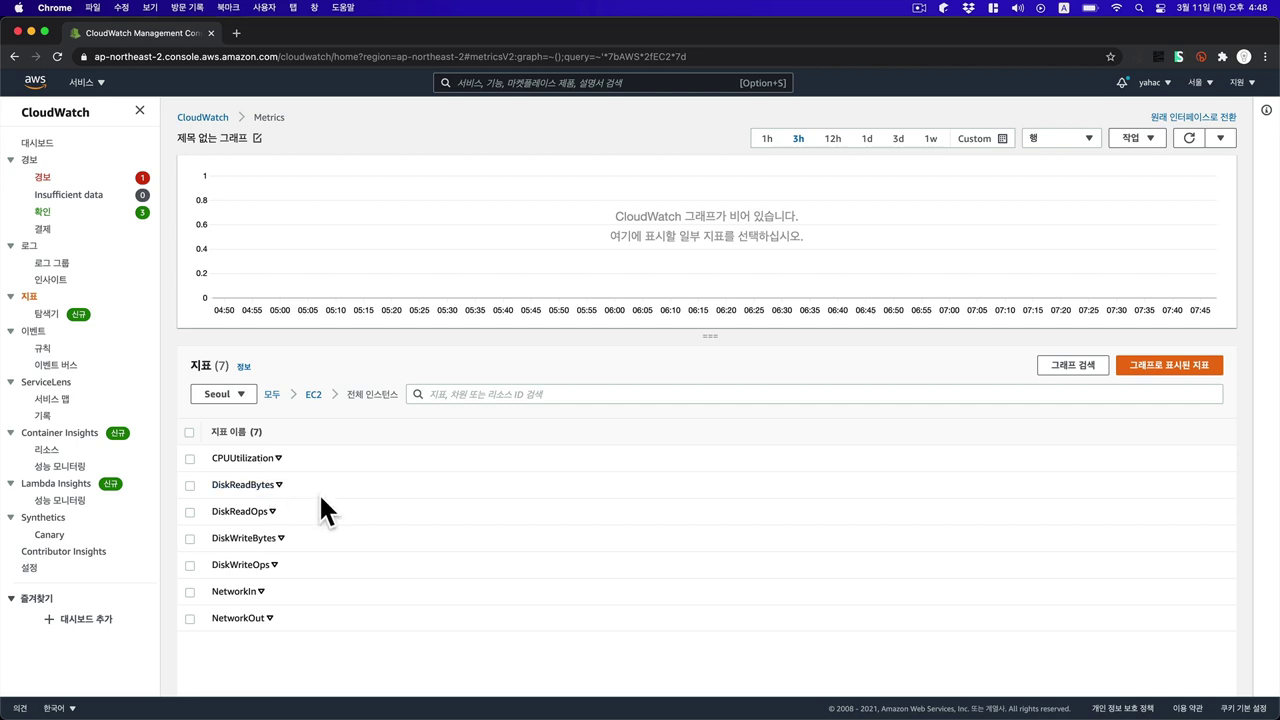
left_click(314, 395)
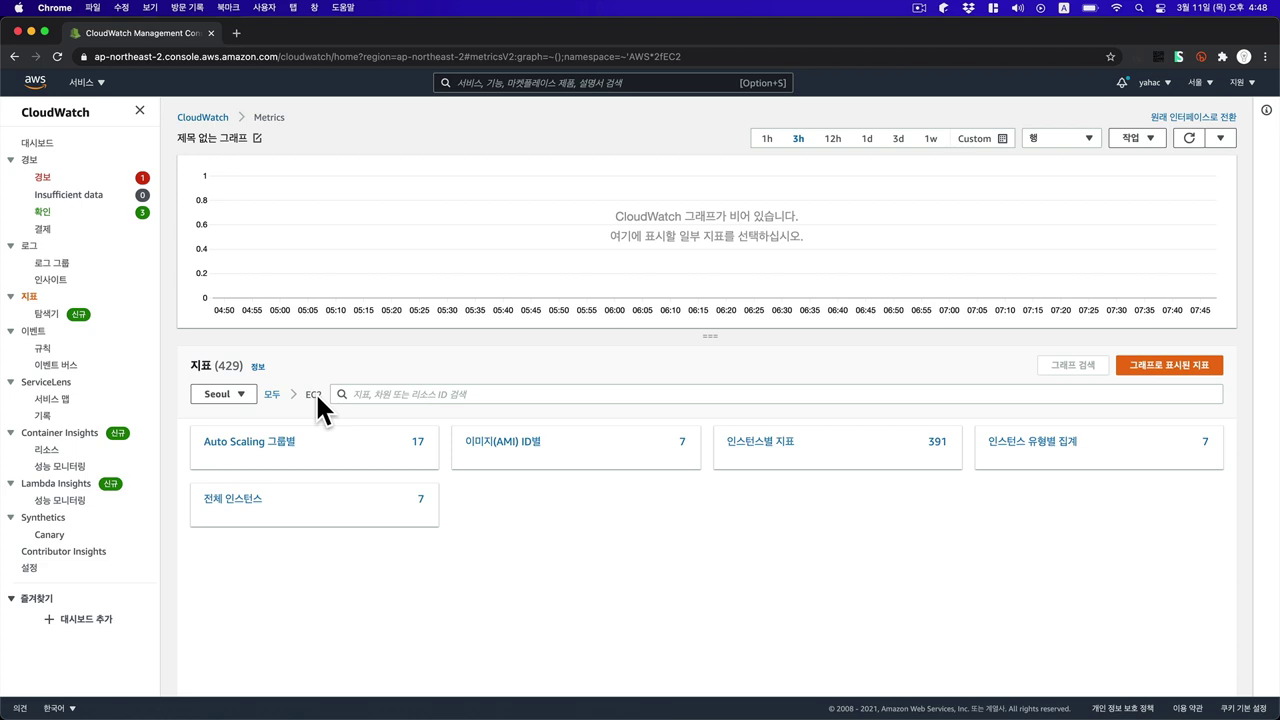
left_click(759, 445)
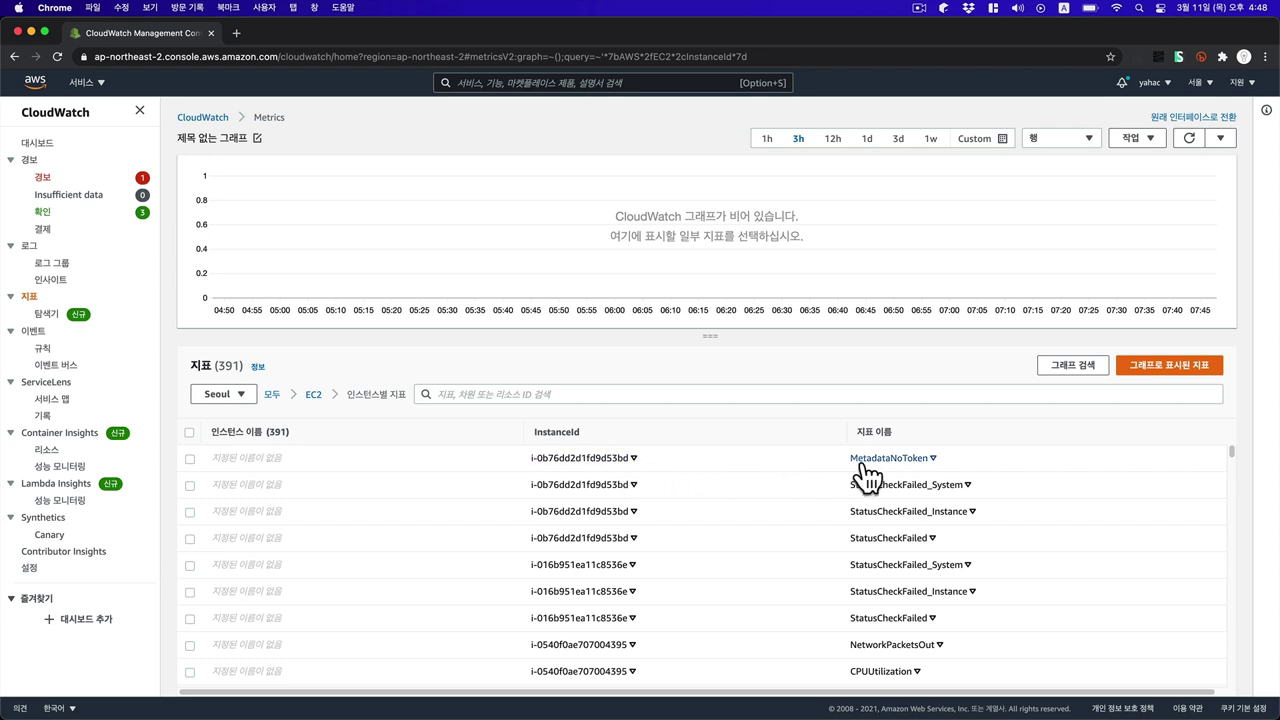
Step: Add the CPUUtilization metric for all EC2 instances (전체 인스턴스) to the graph
left_click(307, 394)
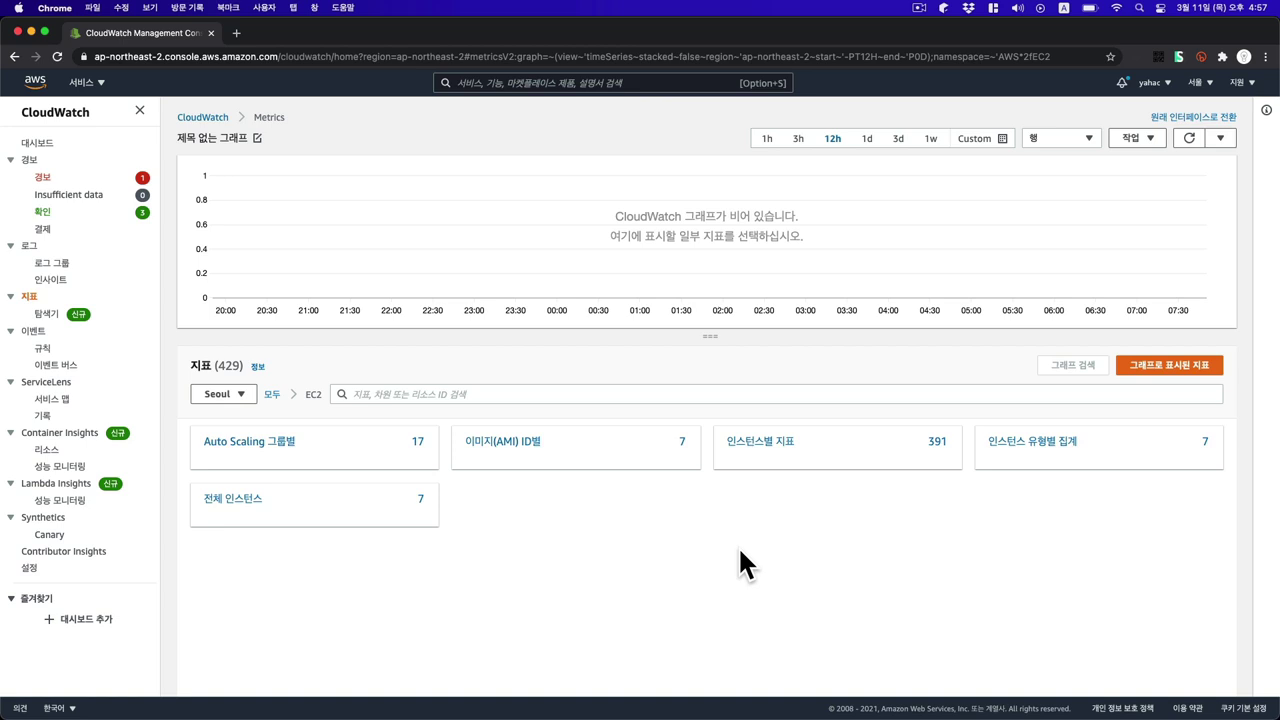
left_click(250, 511)
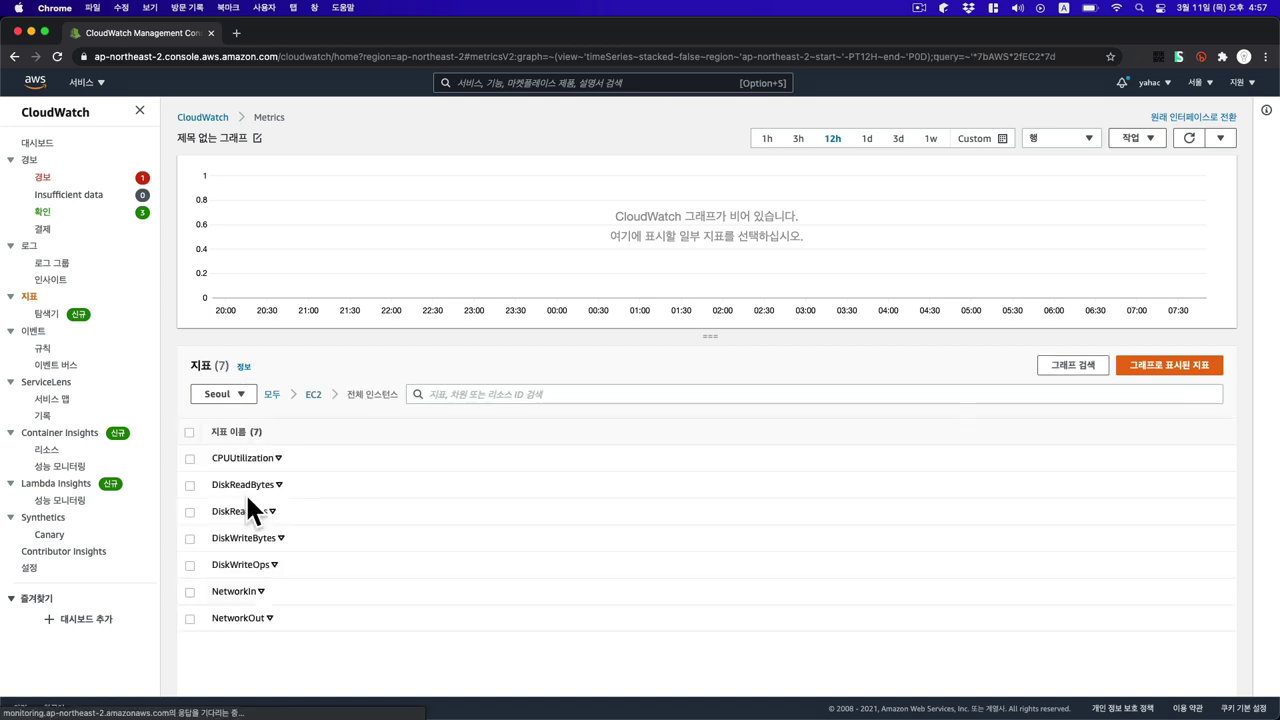
left_click(190, 460)
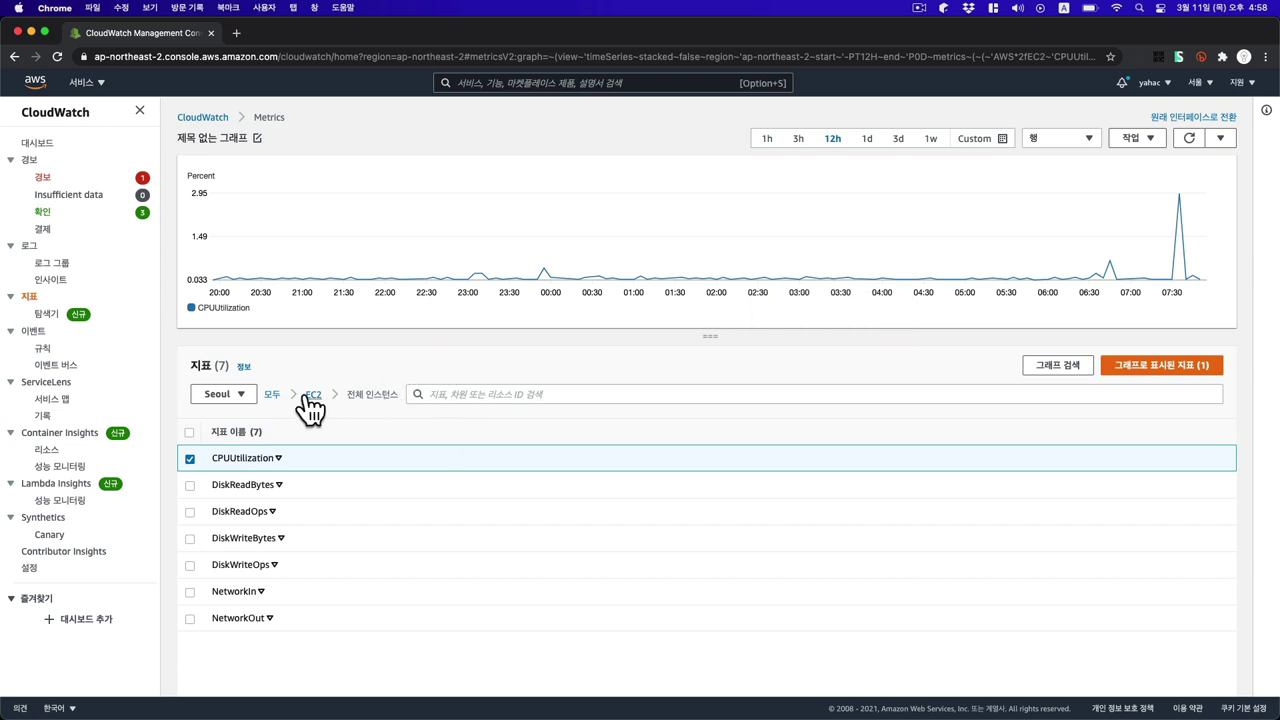
Step: Add the CPUUtilization metric for all RDS databases (전체 데이터베이스) to the graph and inspect both legend entries
left_click(272, 395)
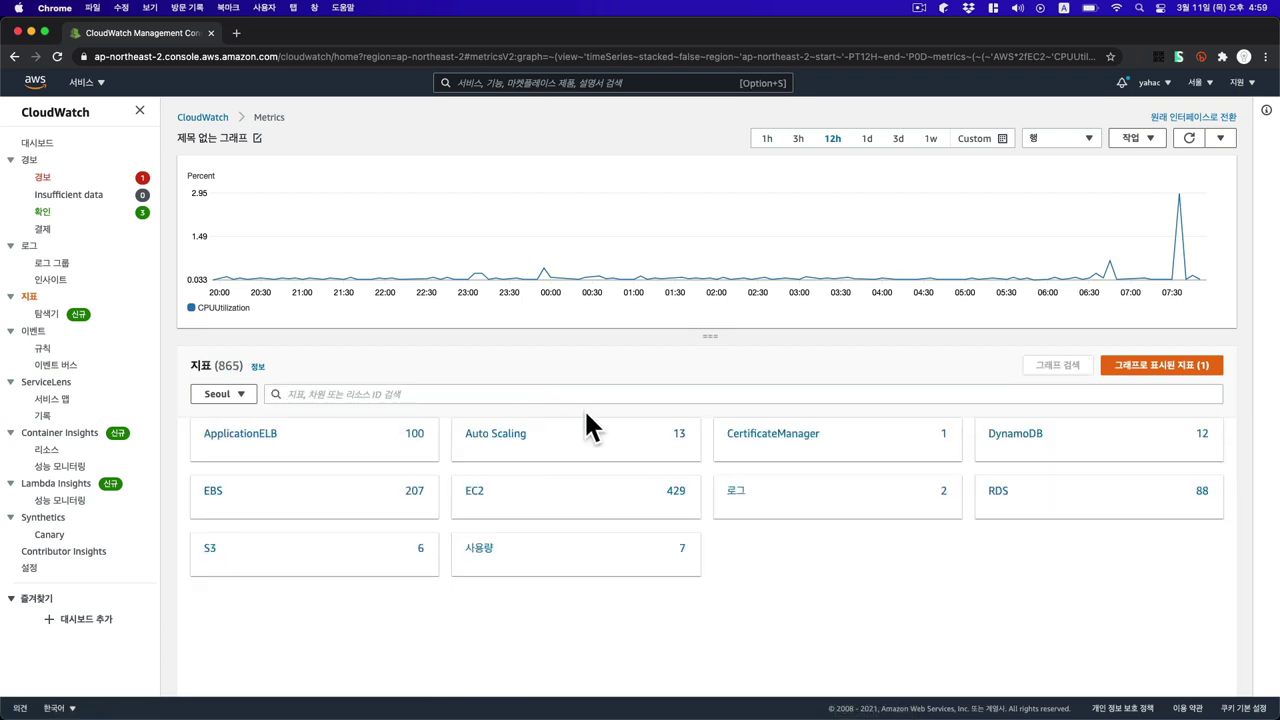
left_click(996, 491)
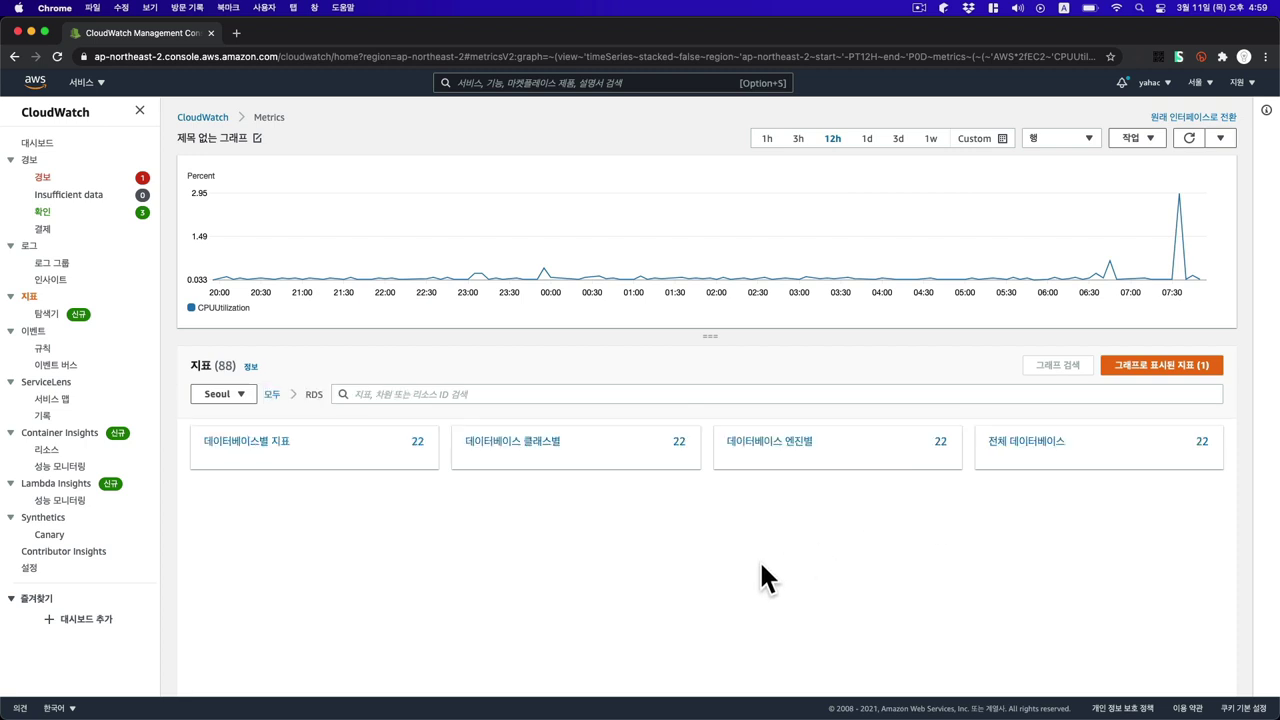
left_click(1042, 446)
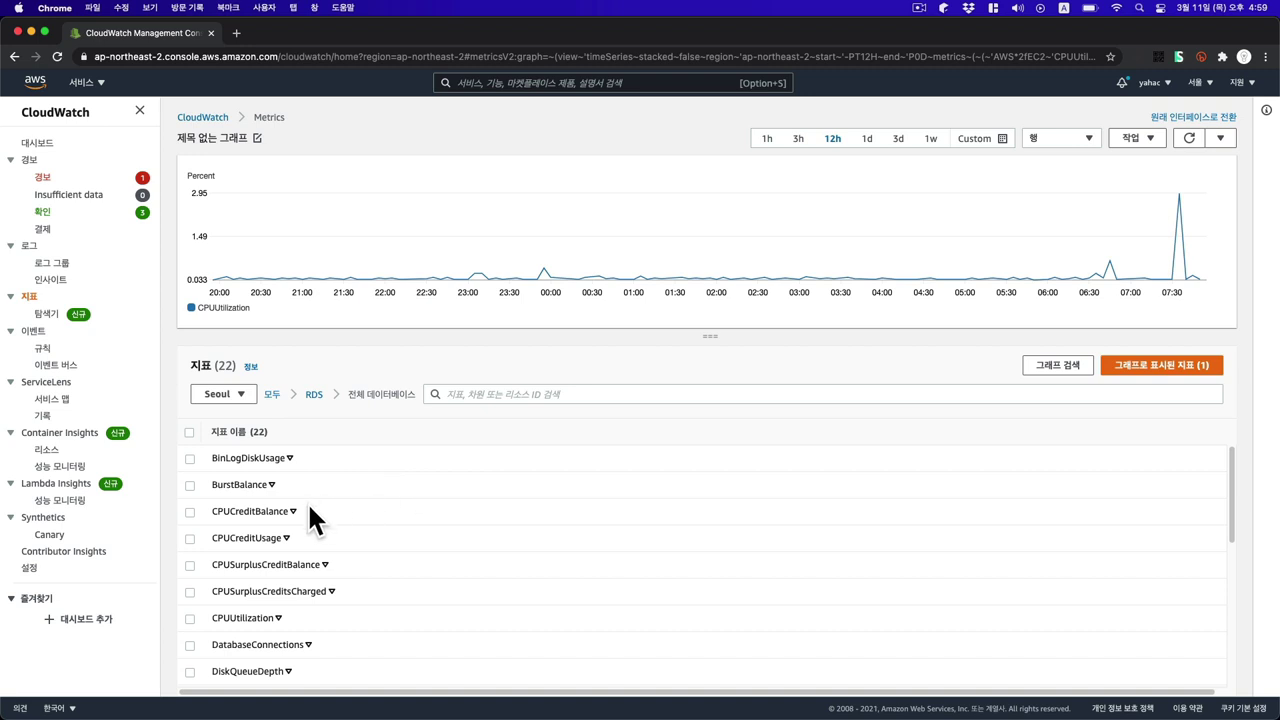
left_click(190, 619)
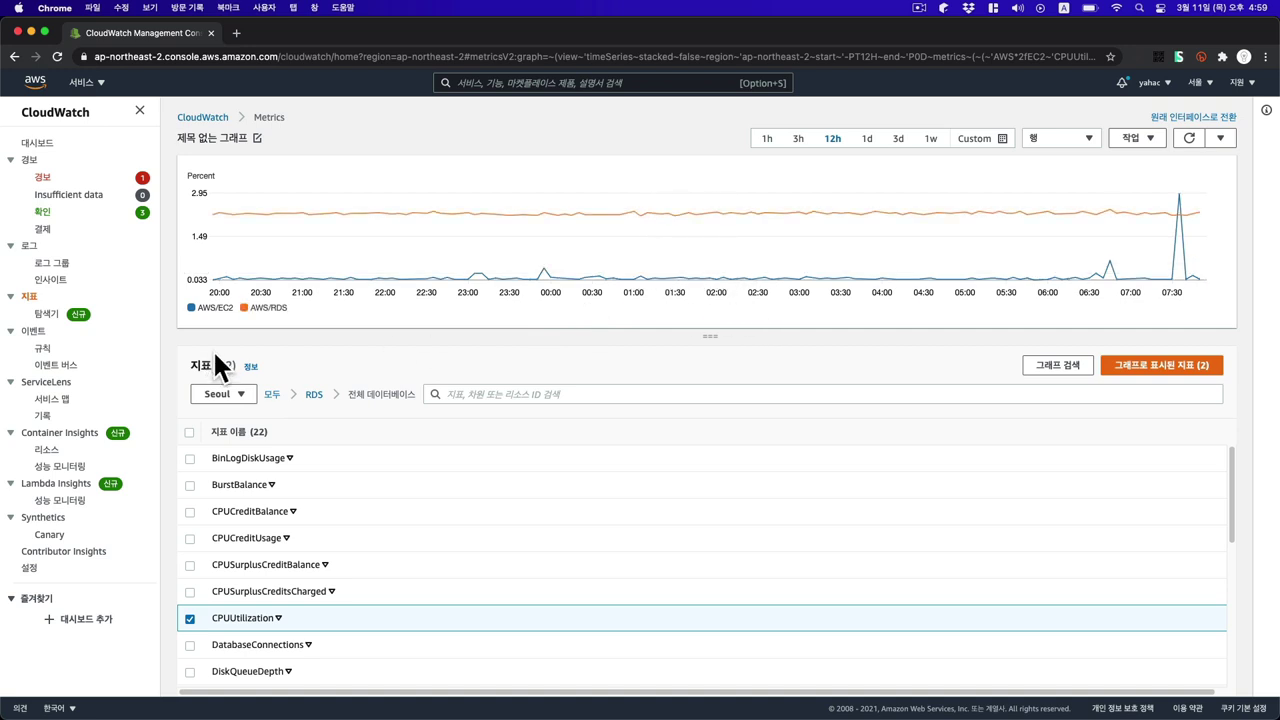
mouse_move(217, 310)
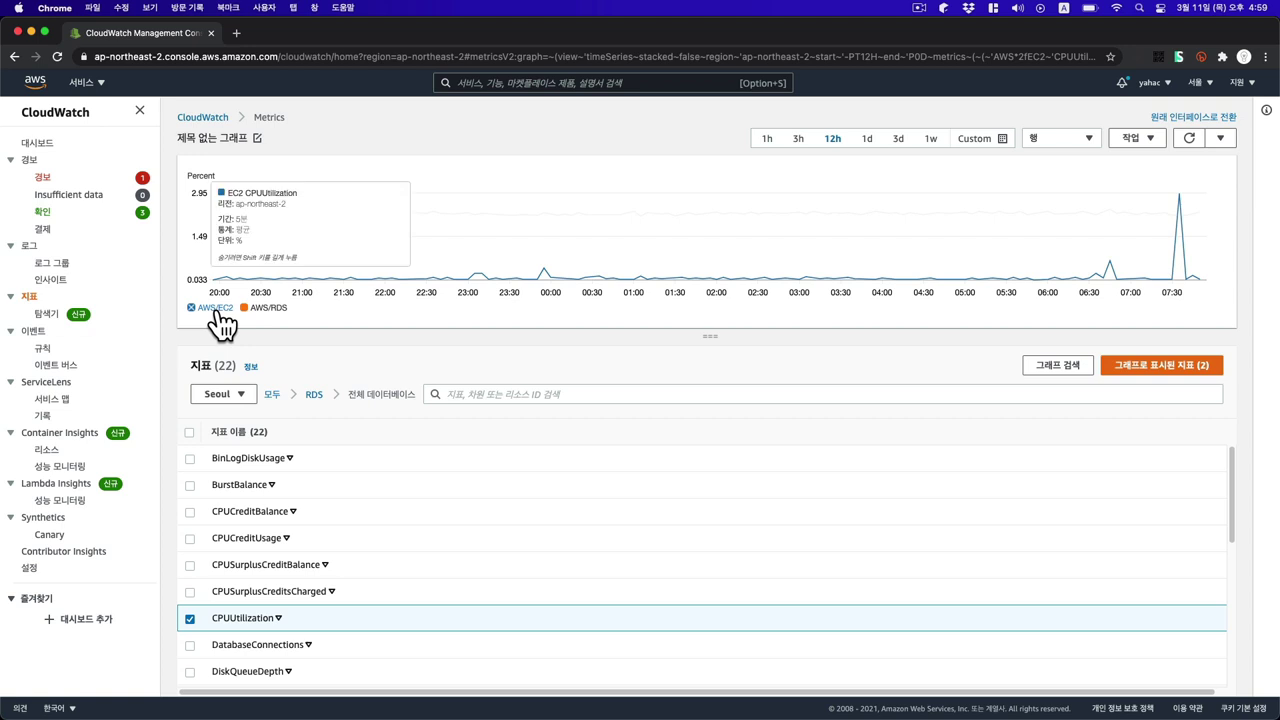
mouse_move(277, 312)
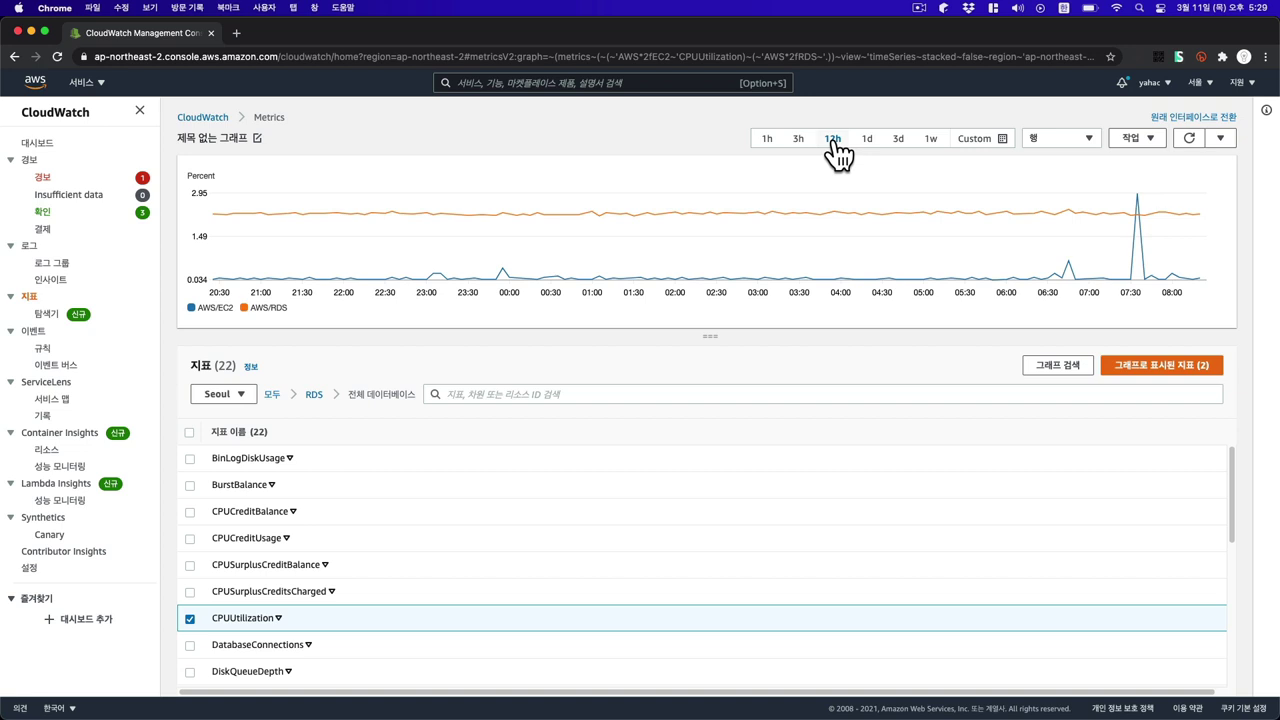
Step: View the graph over 1 hour and change its time range to 1 week
left_click(767, 139)
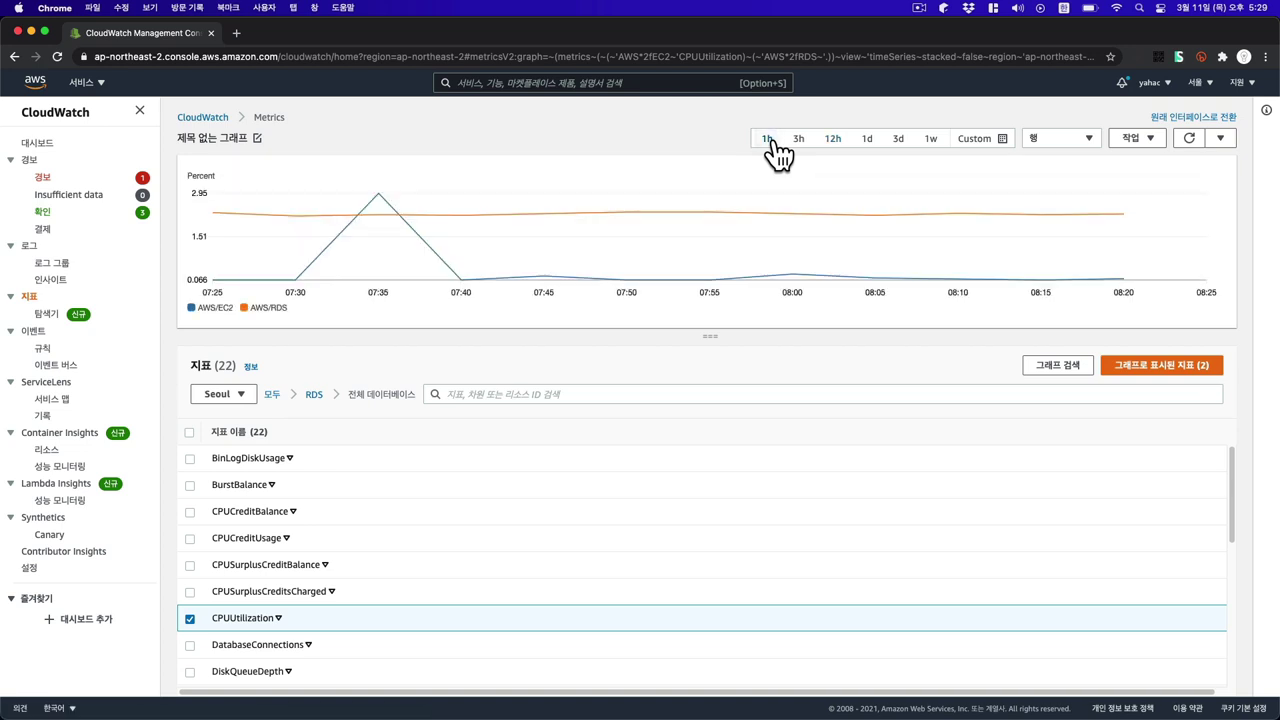
left_click(930, 139)
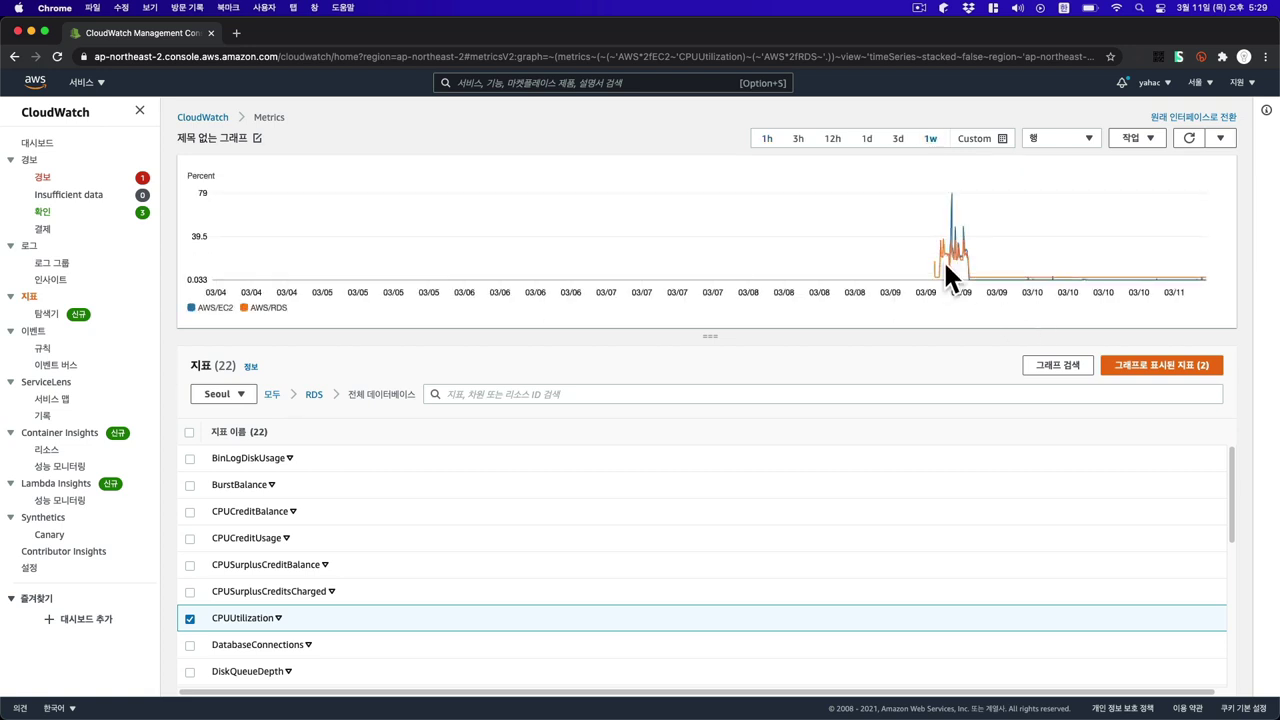
Step: Zoom the graph into the 03/09 activity peaks and reset the zoom to the full week
mouse_move(918, 178)
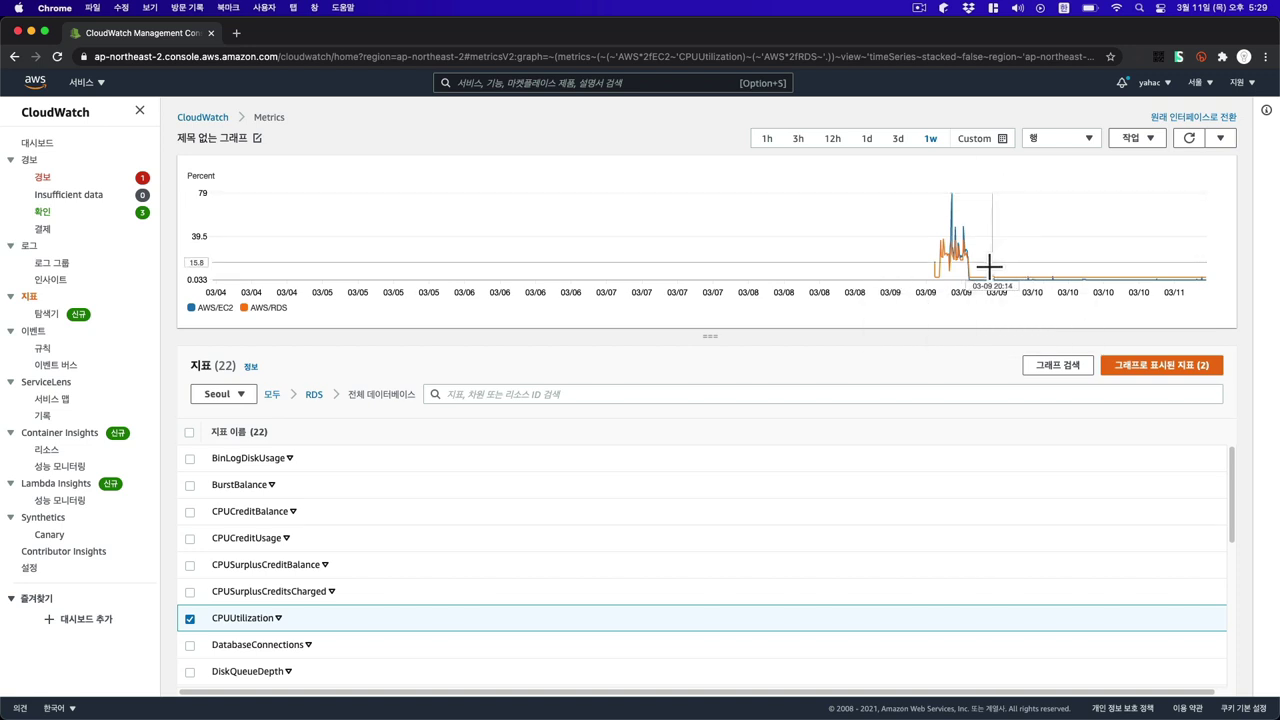
mouse_move(1013, 273)
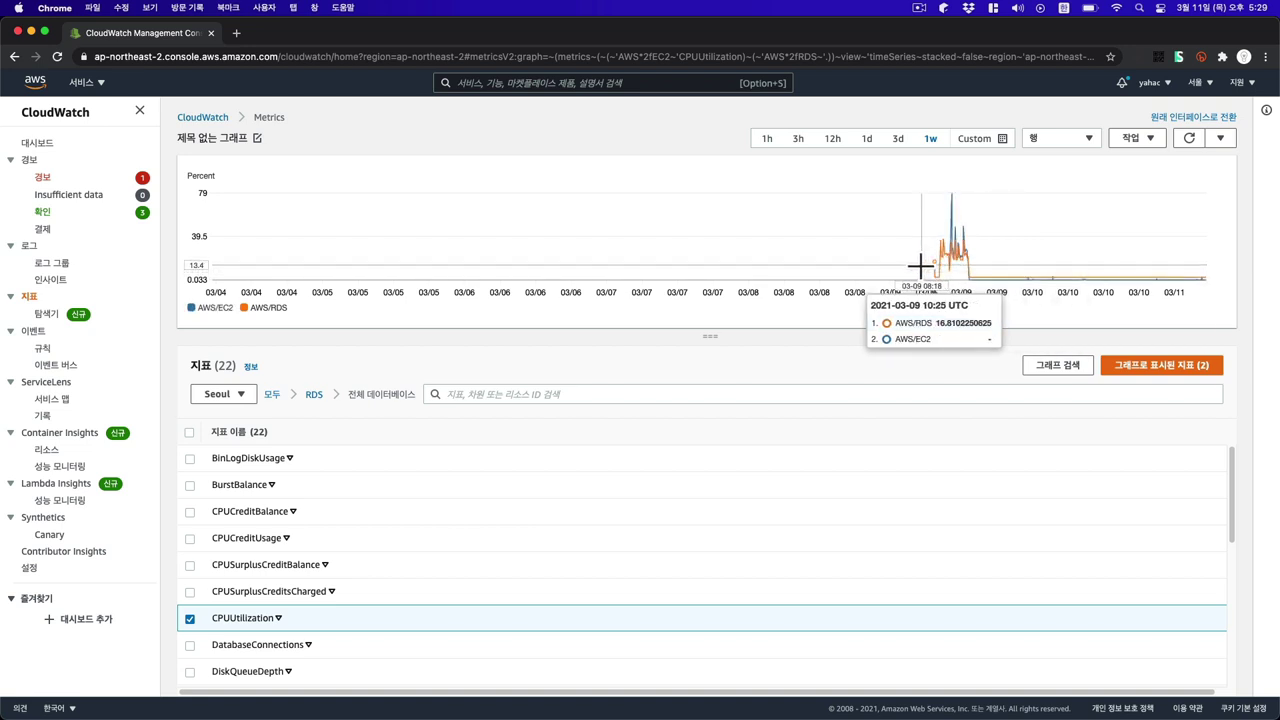
left_click_drag(921, 262, 984, 266)
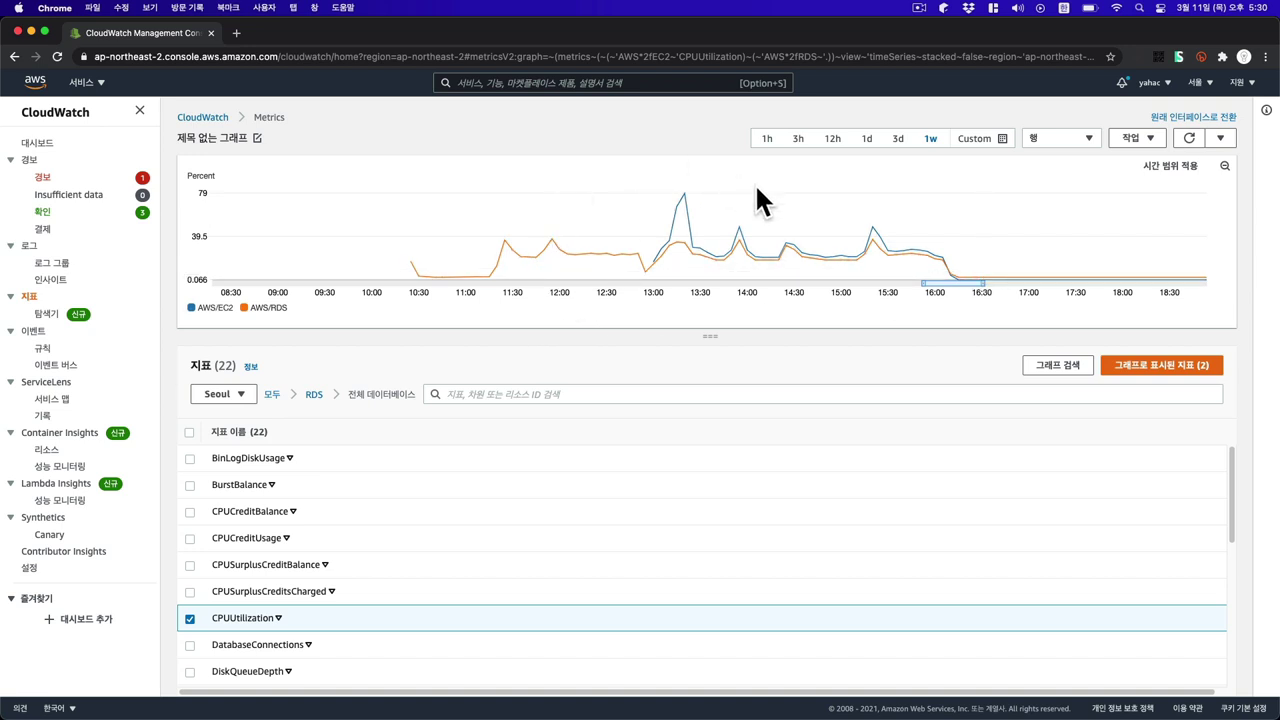
left_click(1224, 167)
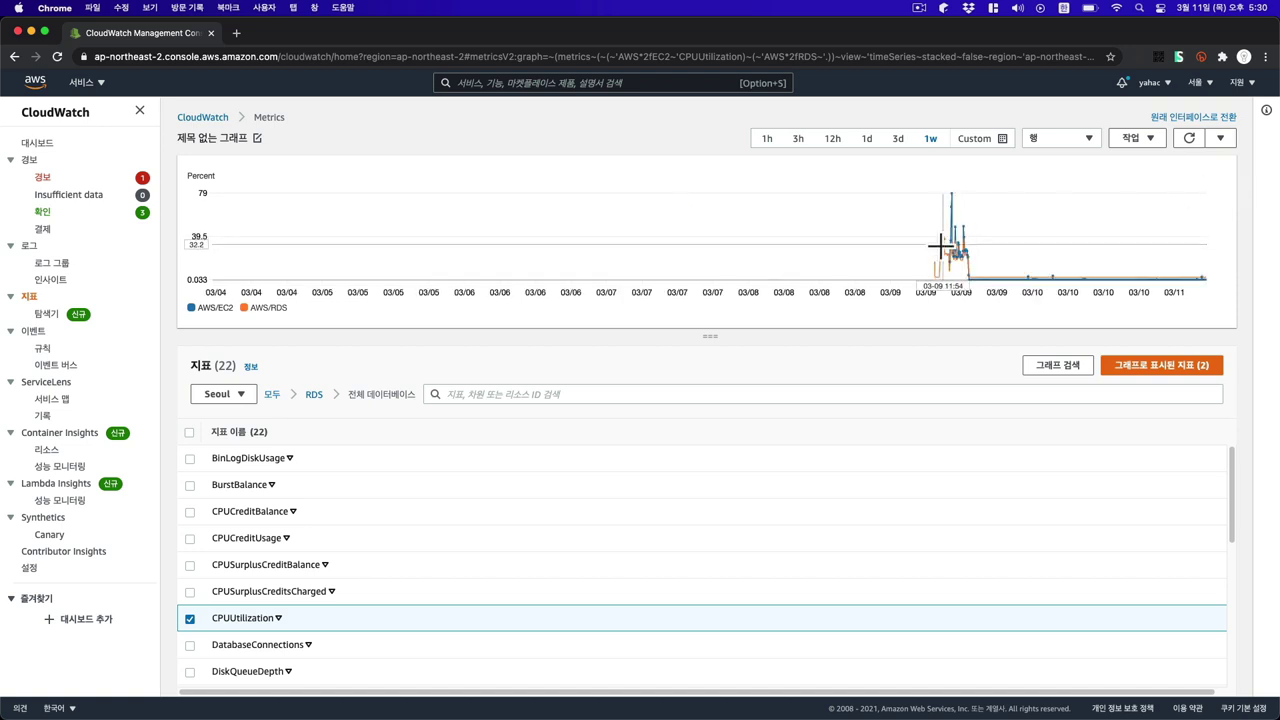
left_click_drag(921, 247, 982, 239)
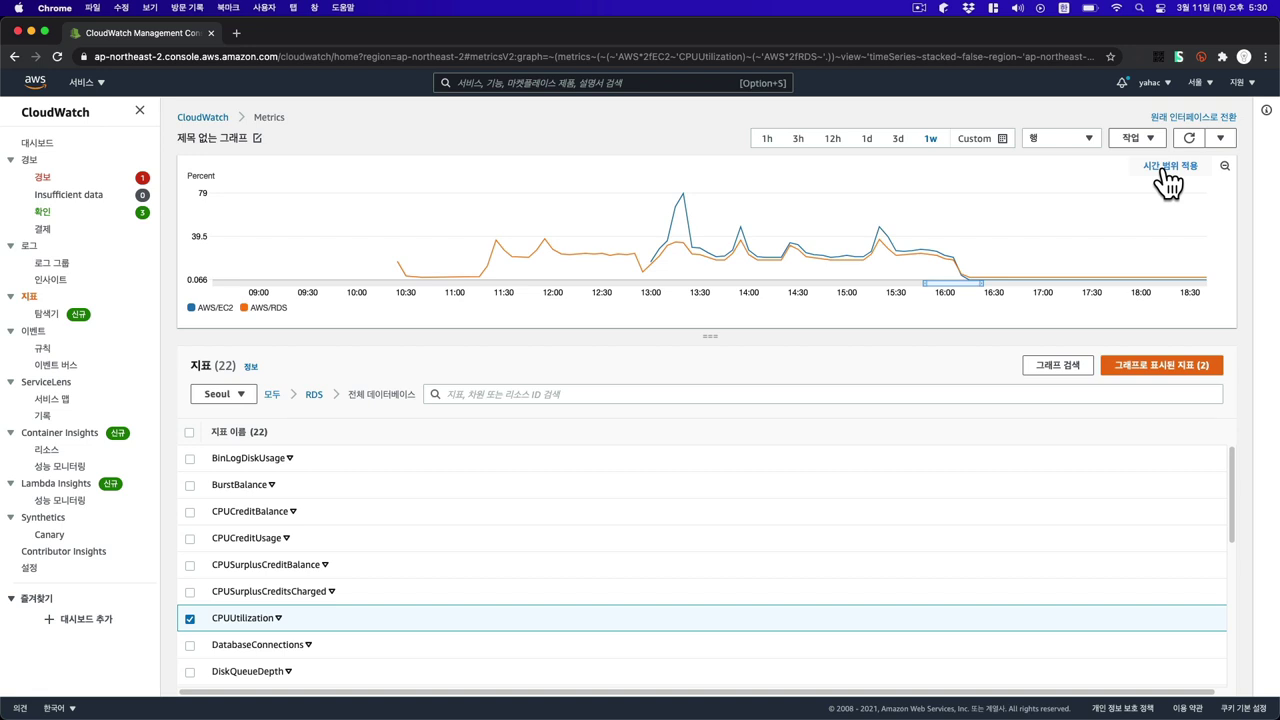
left_click(1166, 168)
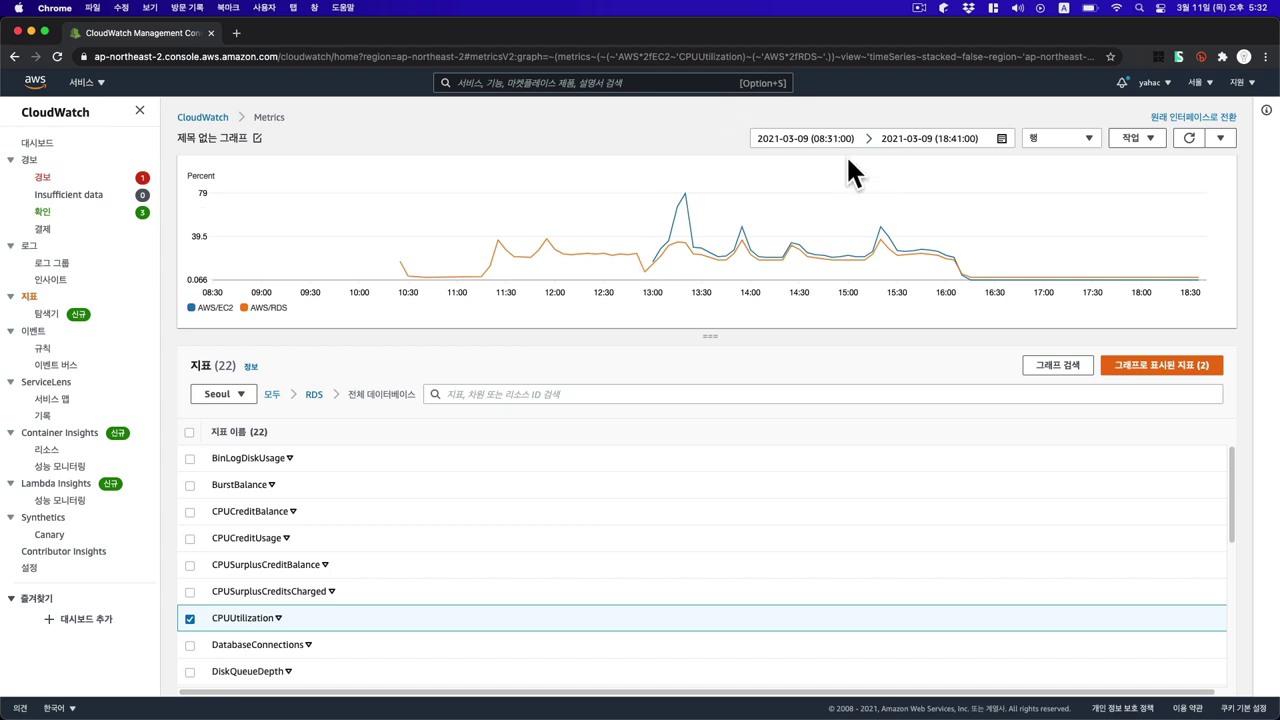
Step: Alternate between the metric browser and the graphed metrics list, finishing on the list of graphed metrics
left_click(1177, 380)
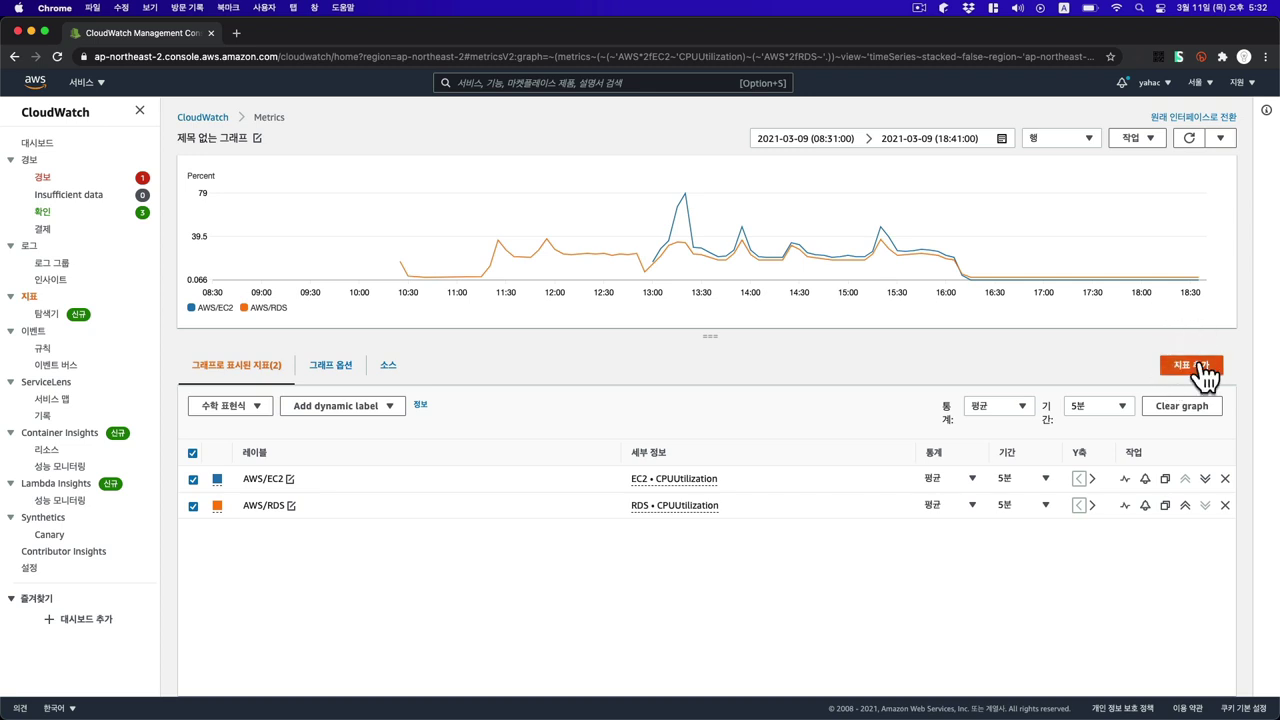
left_click(1205, 366)
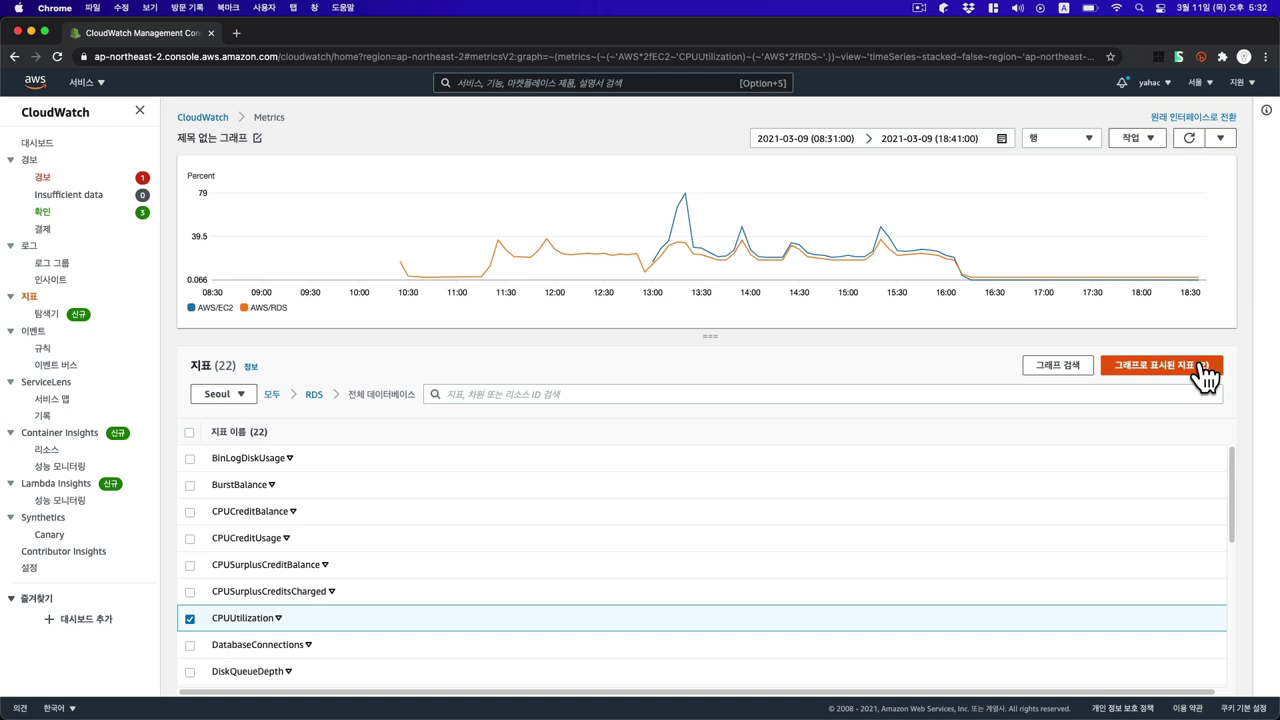
left_click(1205, 366)
left_click(1205, 366)
left_click(1205, 368)
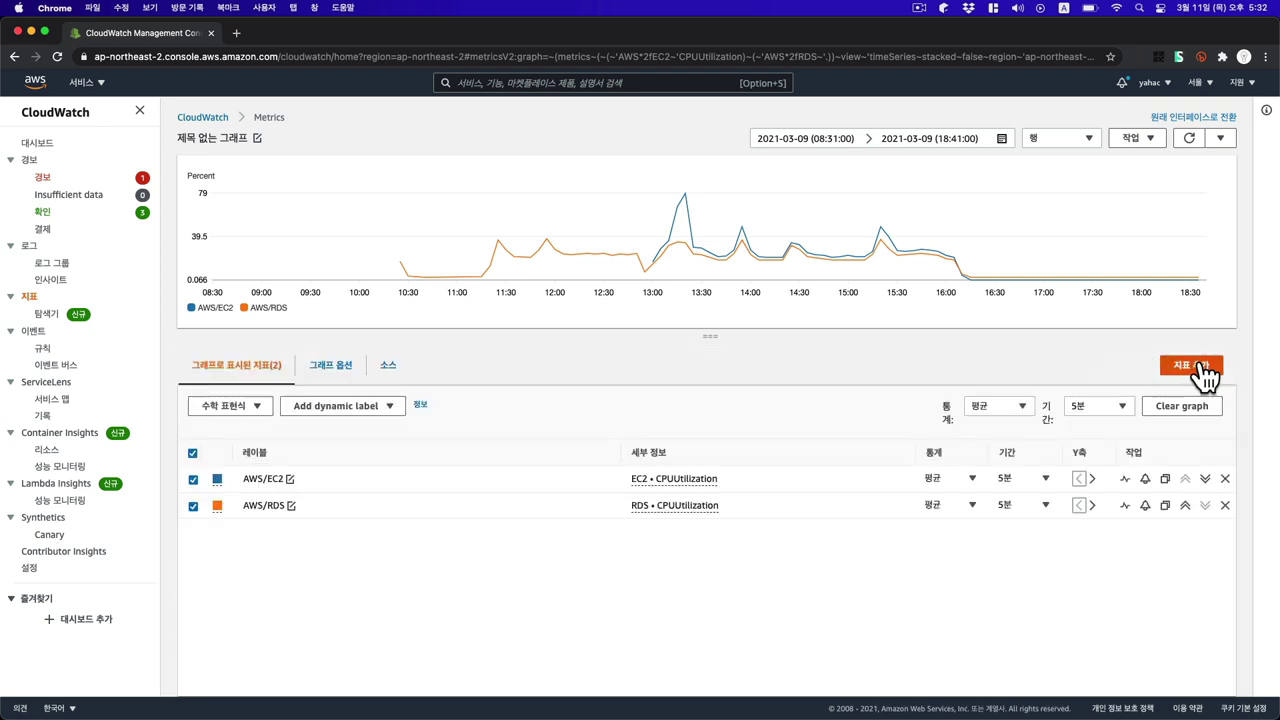
left_click(1205, 368)
left_click(1205, 368)
left_click(1205, 368)
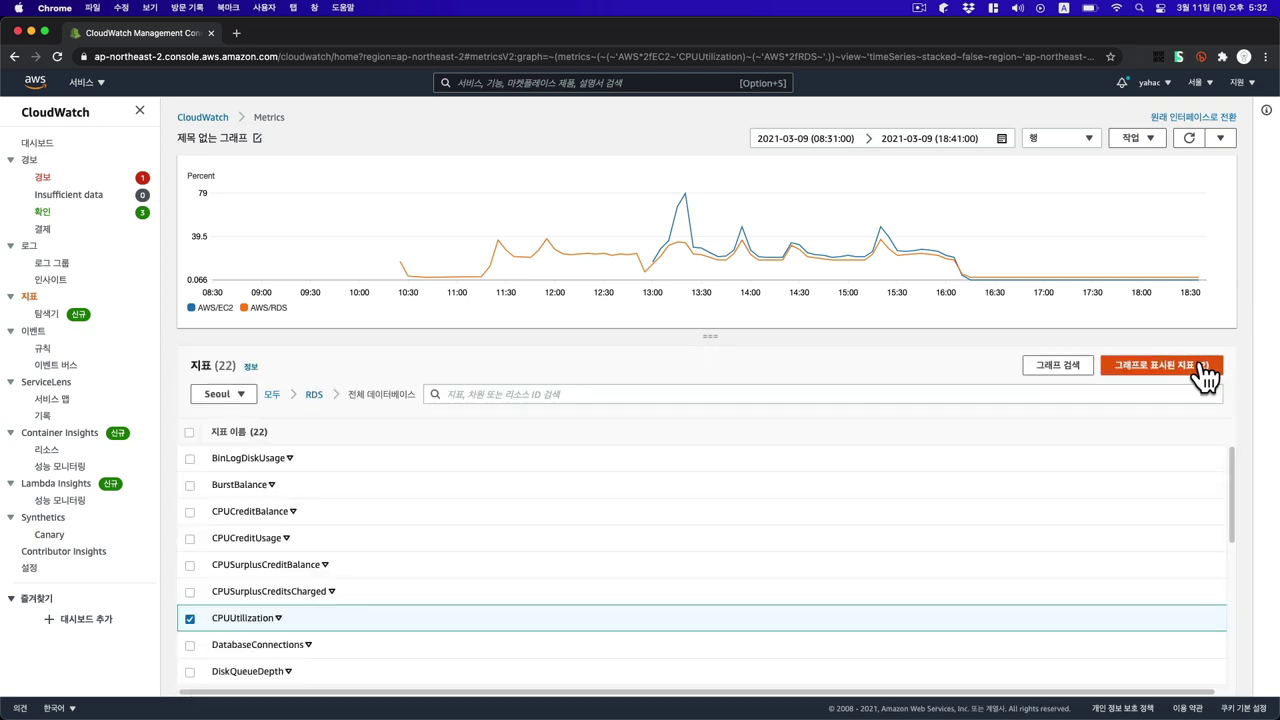
left_click(1205, 368)
left_click(1205, 368)
left_click(1205, 368)
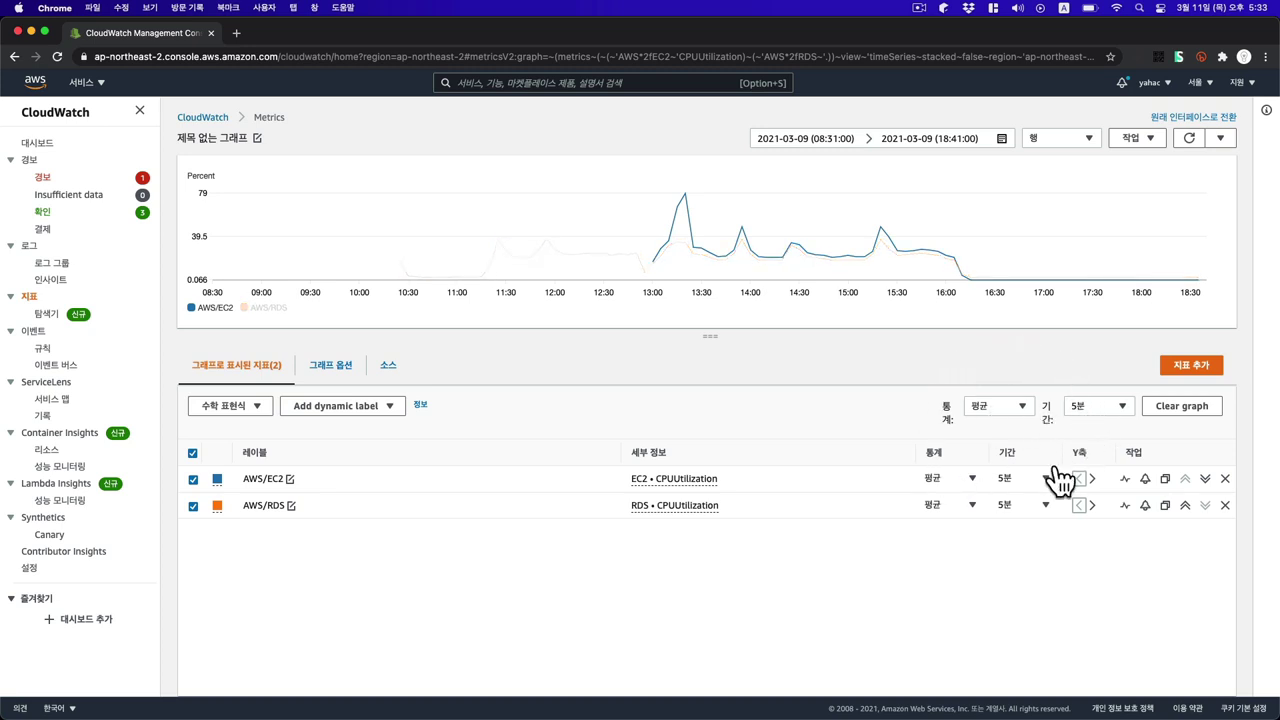
Step: Try aggregation periods of 1 minute, 6 hours and 15 minutes for both graphed metrics
left_click(1098, 405)
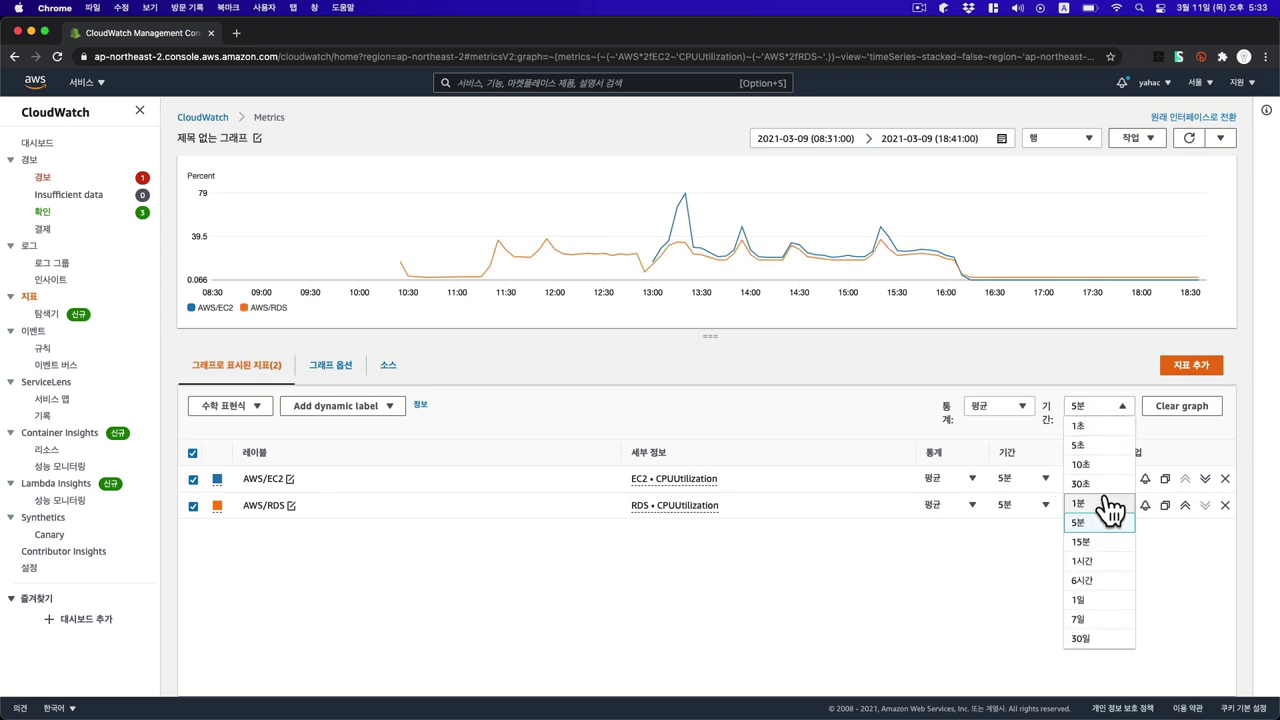
left_click(1080, 503)
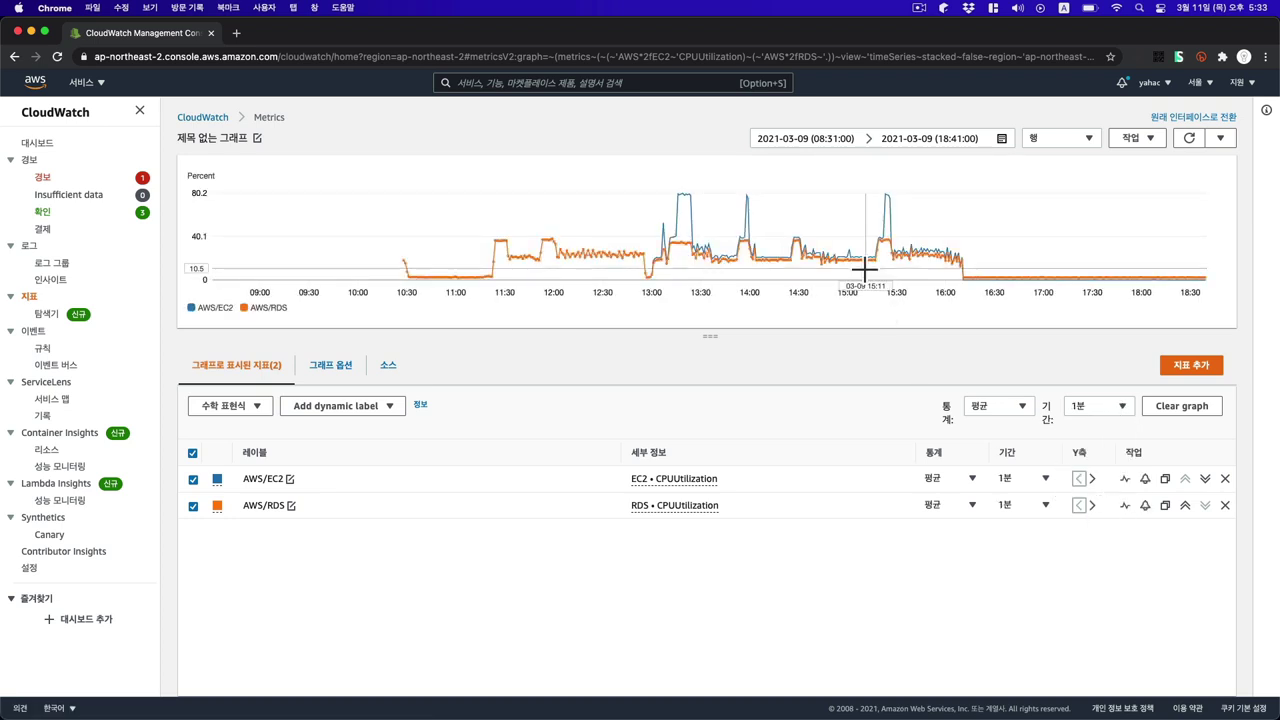
left_click(1113, 409)
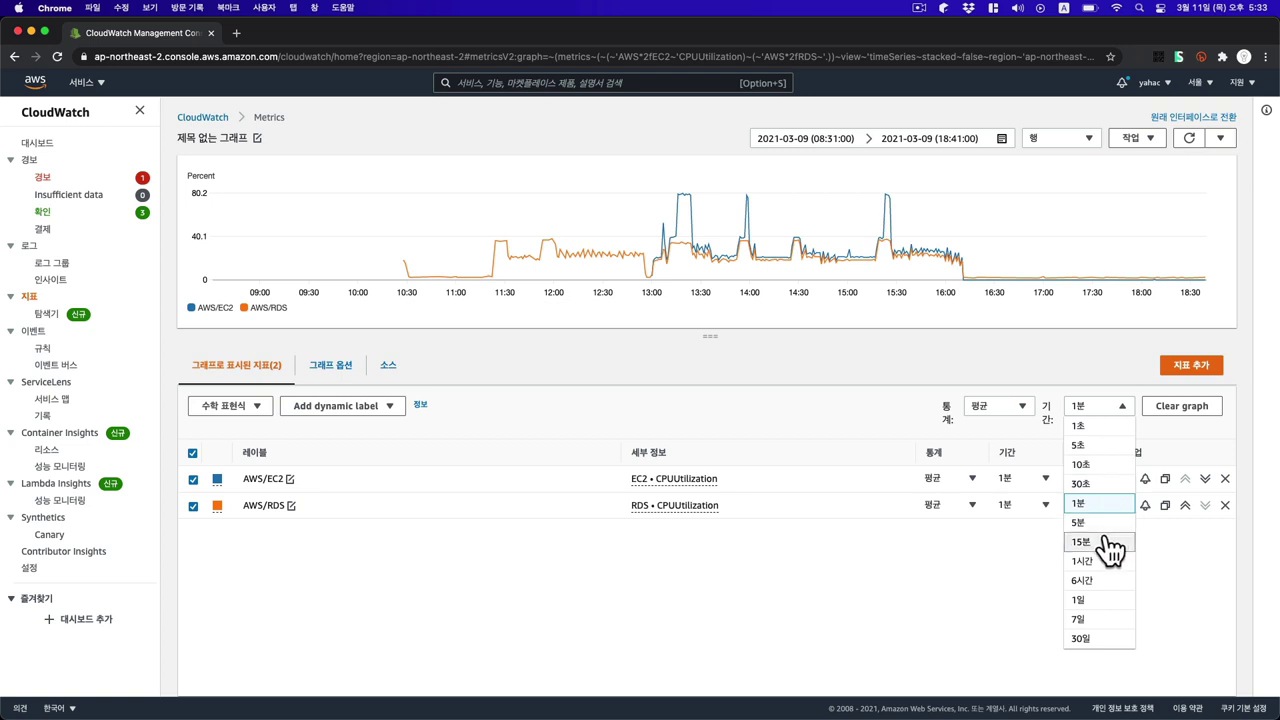
left_click(1102, 580)
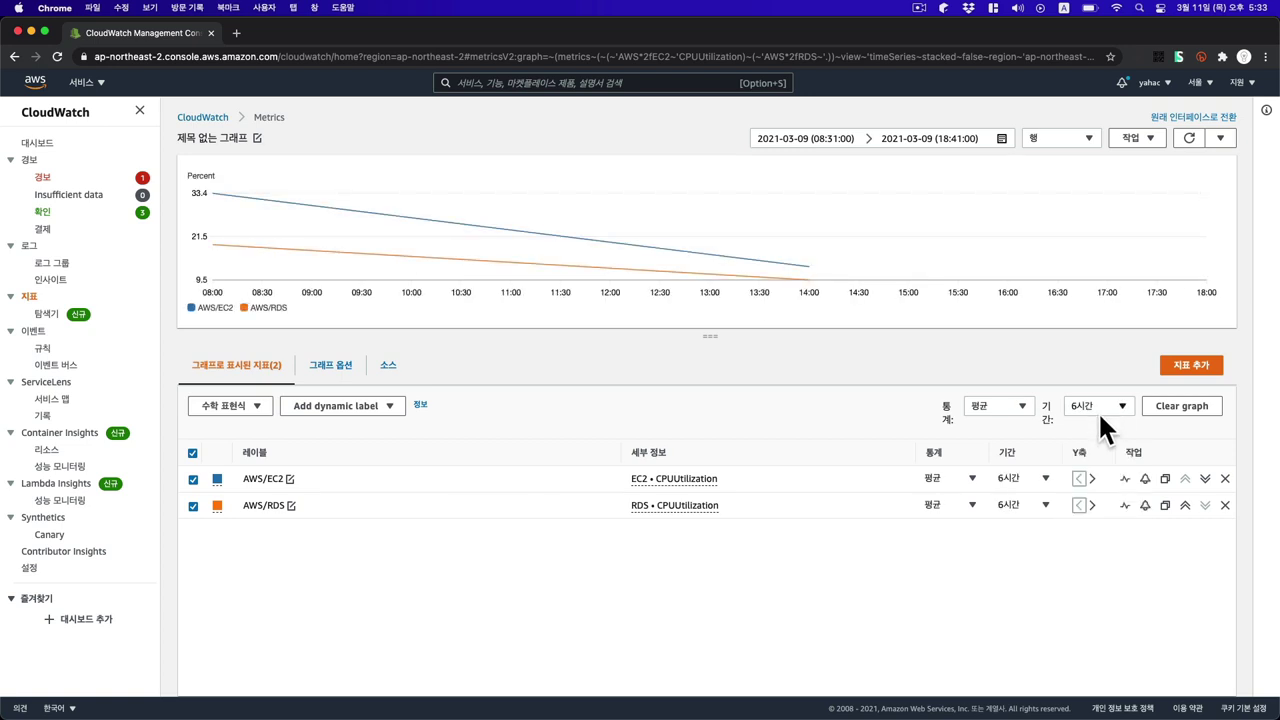
left_click(1098, 408)
left_click(1112, 542)
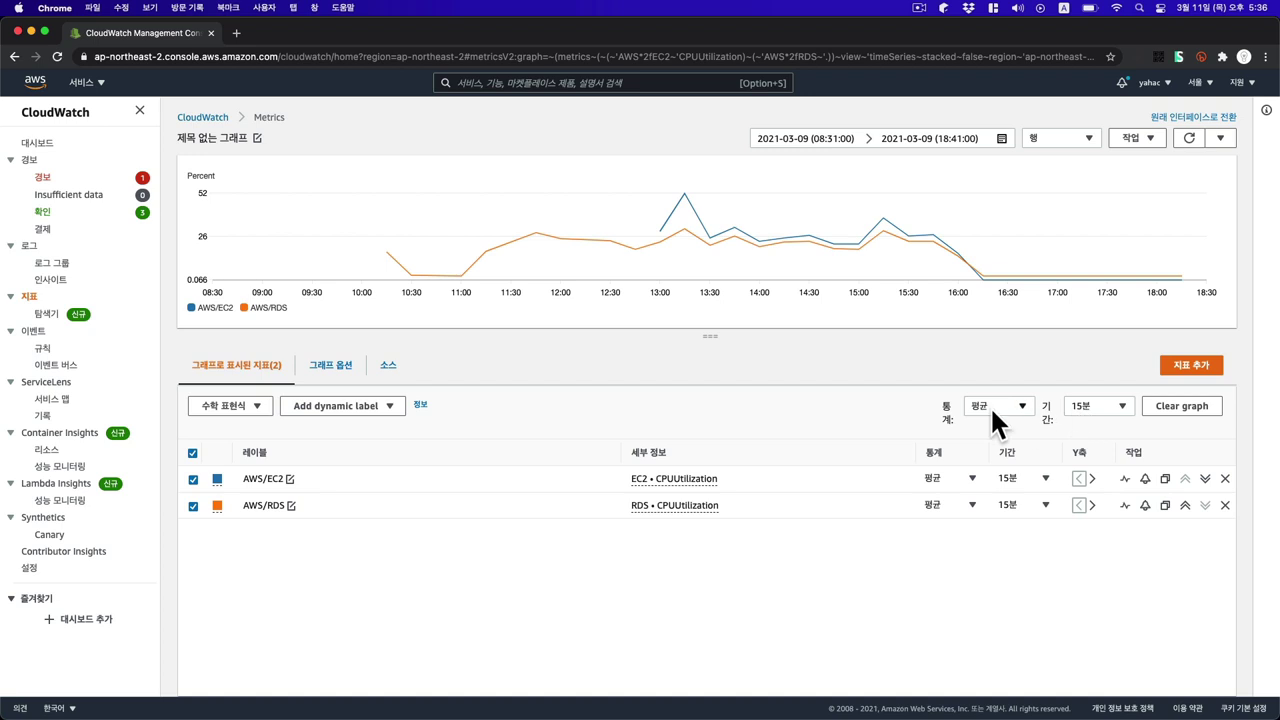
Step: Set the aggregation period of both graphed CPUUtilization metrics to 1 minute
left_click(1088, 398)
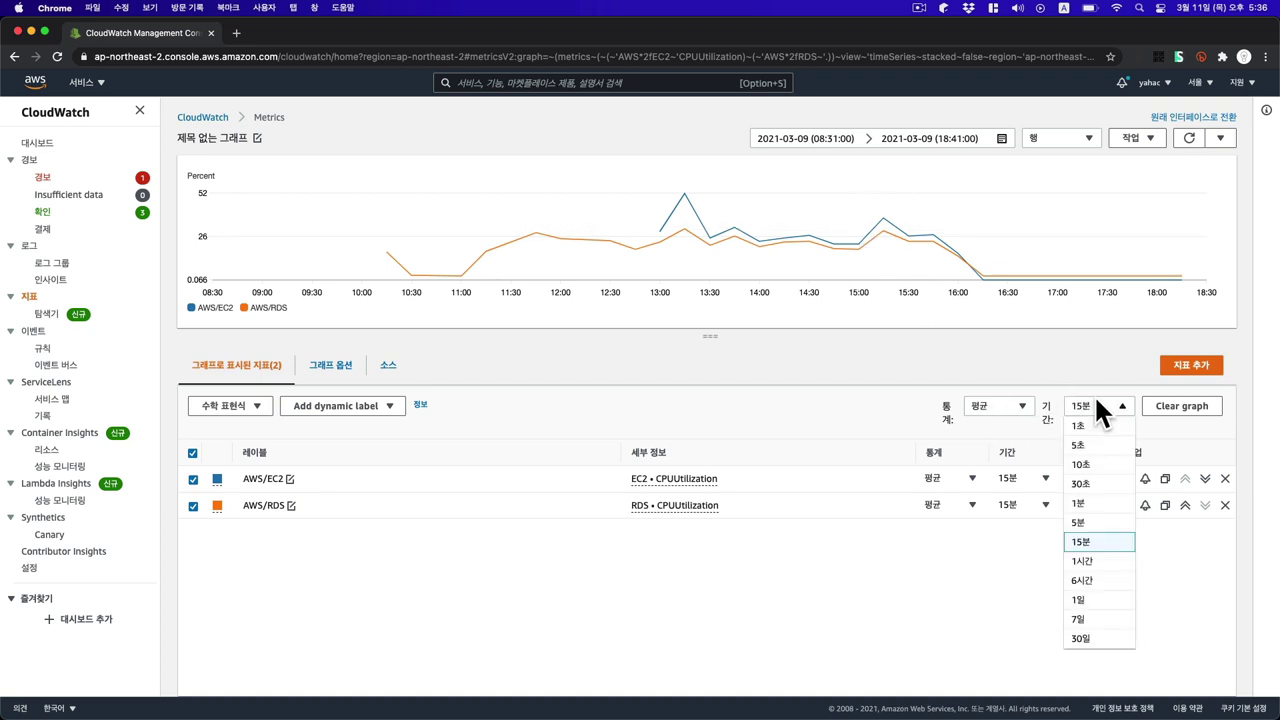
left_click(1085, 503)
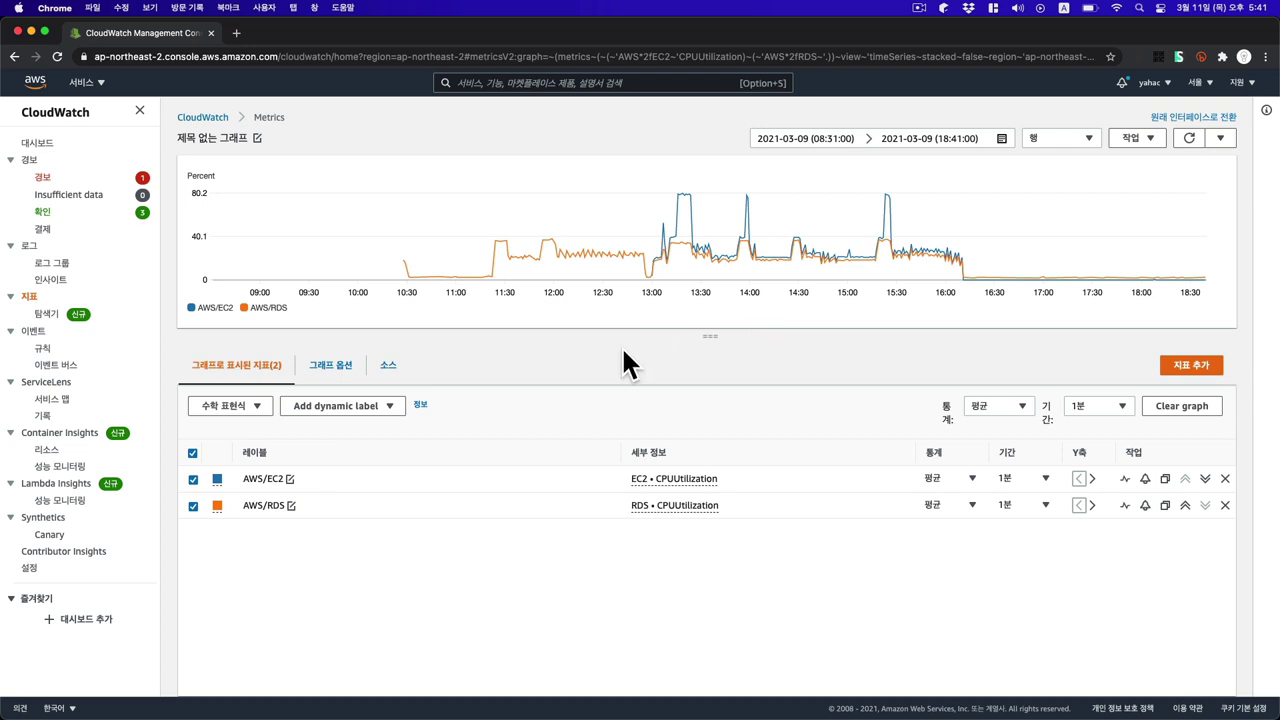
Step: Copy the graph's full URL, load it in a new browser tab and hide the bookmarks bar
left_click(290, 56)
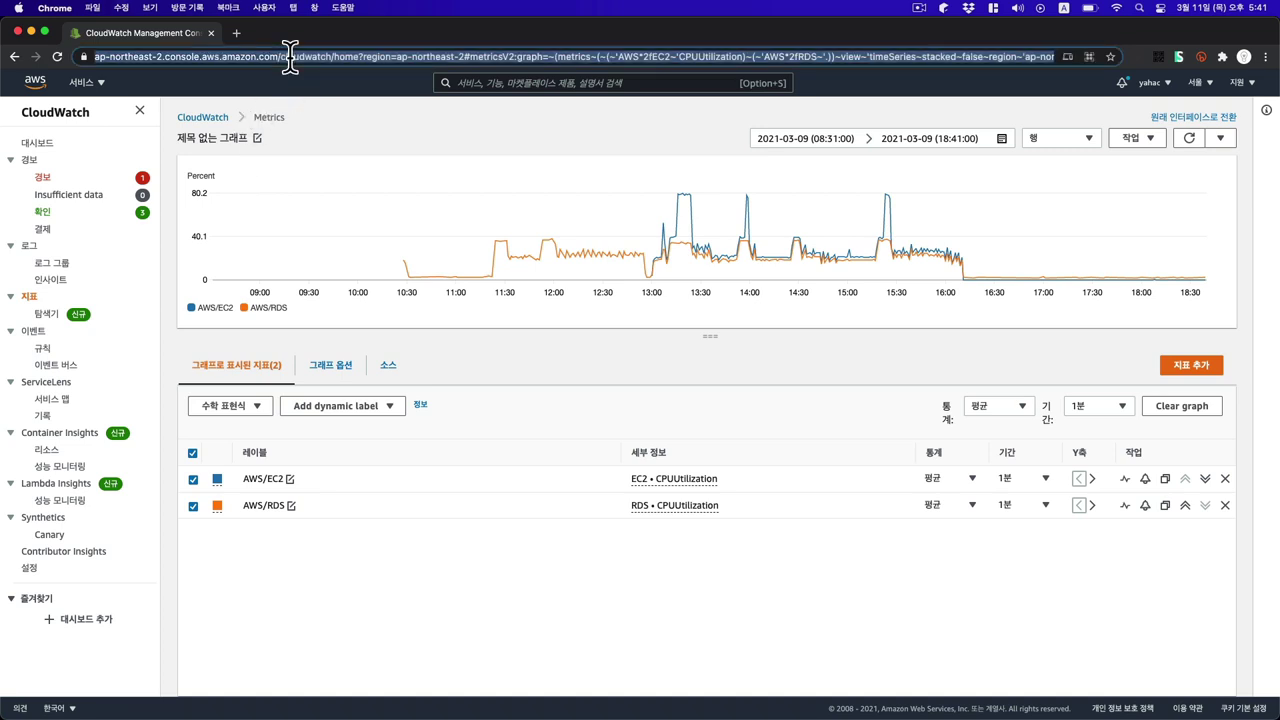
left_click(236, 33)
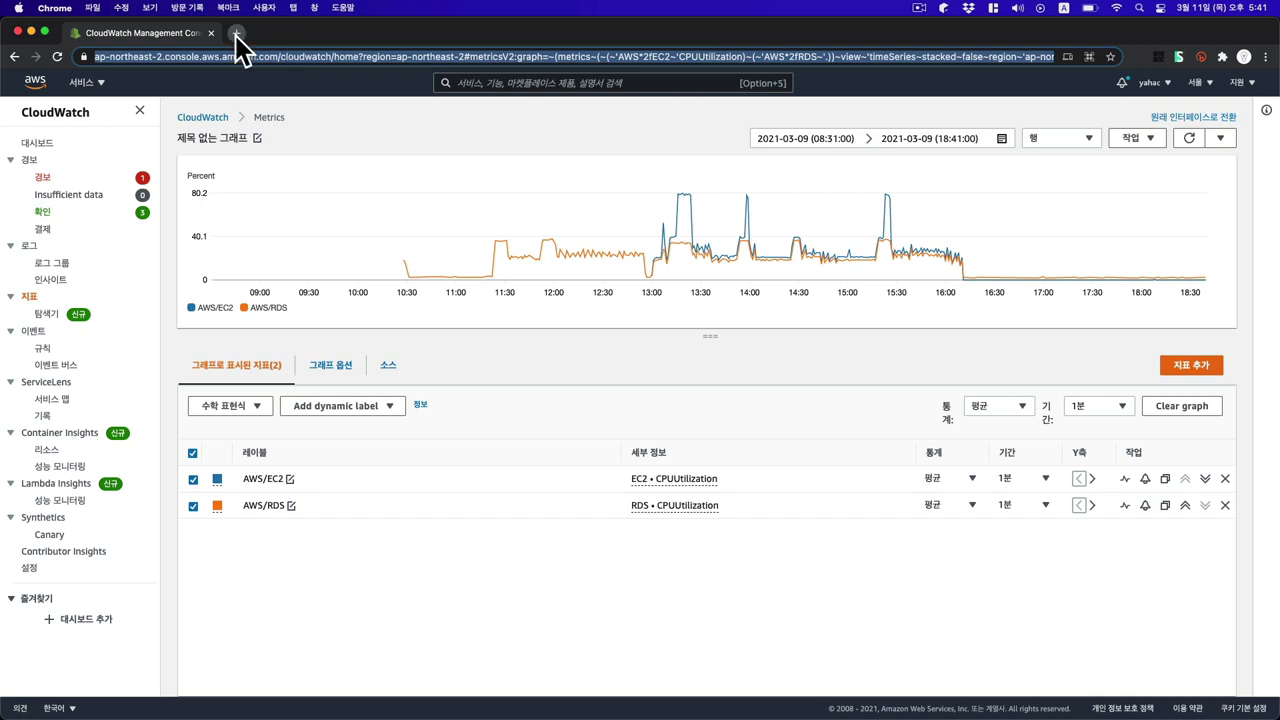
type("https://ap-northeast-2.console.aws.amazon.com/cloudwatch/home?region=ap-northeast-2#metricsV2:graph=~(metrics~(~(~'AWS*2fEC2~'CPUUtilization)~(~'AWS*2fRDS~'.))~view~'timeSeries~stacked~false~region~'ap-northeast-2~start~'2021-03-09T08*3a31*3a00.633Z~end~'2021-03-09T18*3a41*3a00.676Z~stat~'Average~period~60);query=~'*7bAWS*2fRDS*7d")
key("Return")
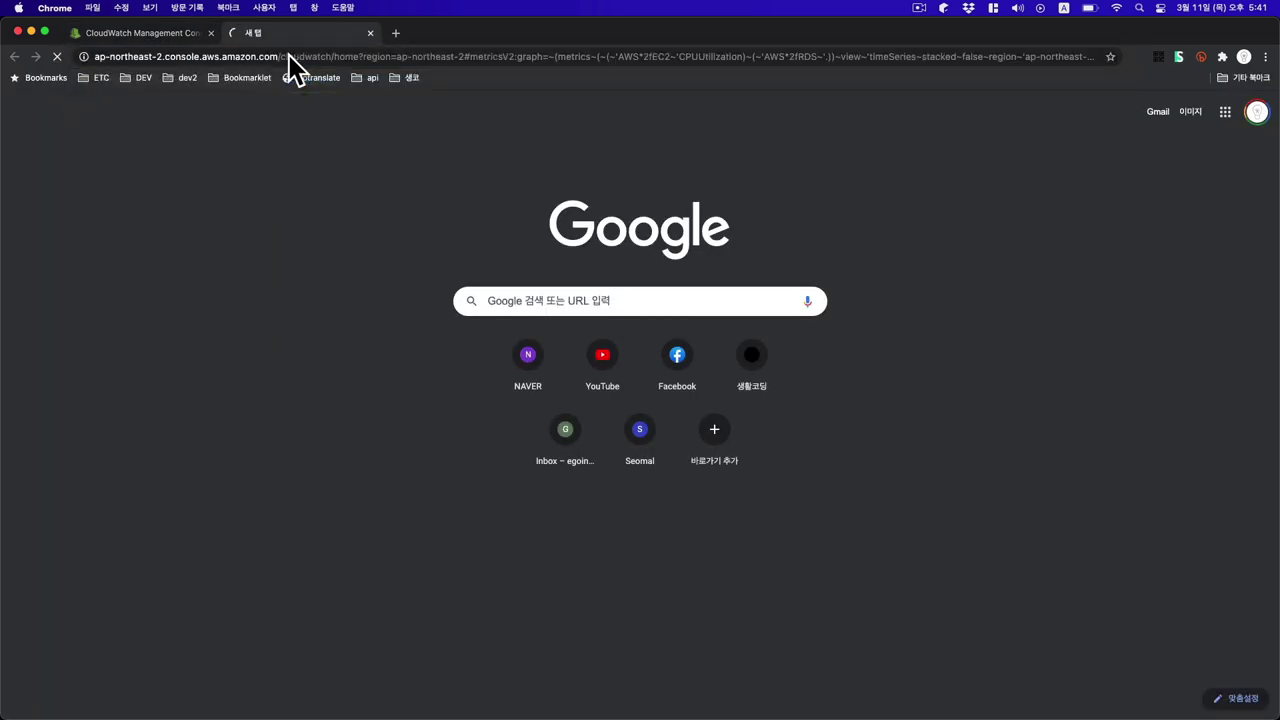
key("super+shift+b")
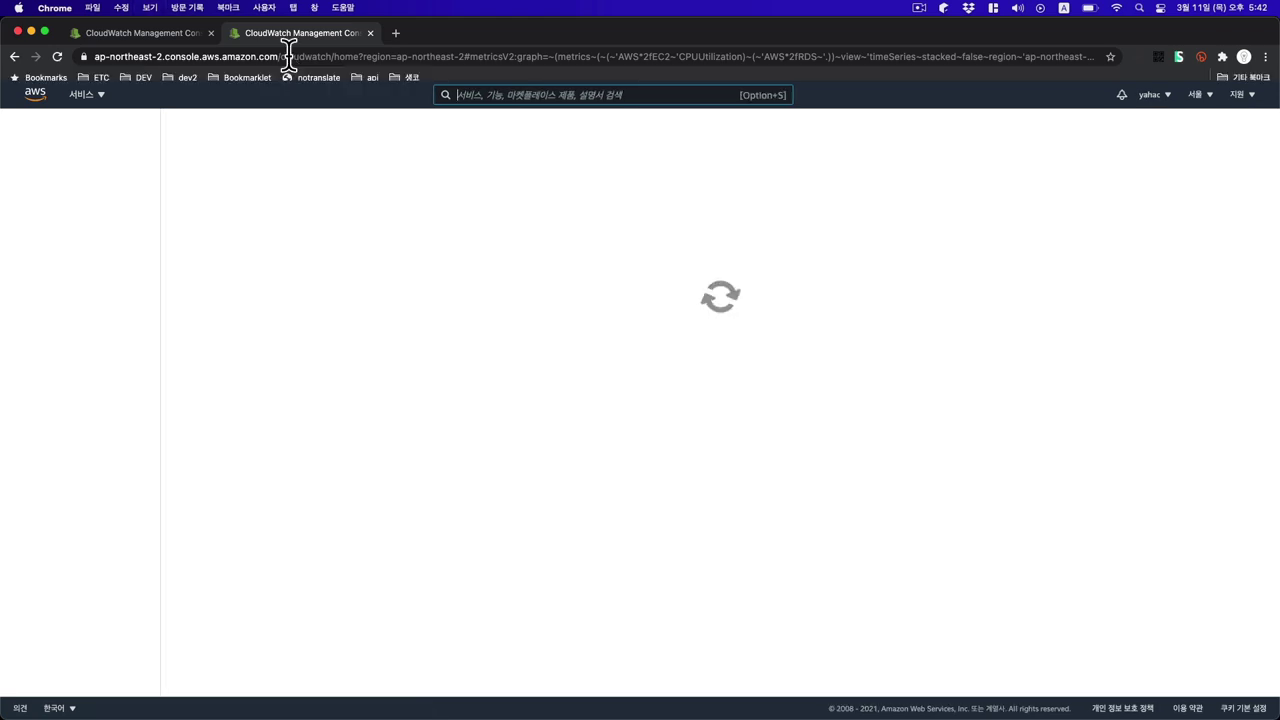
key("super+shift+b")
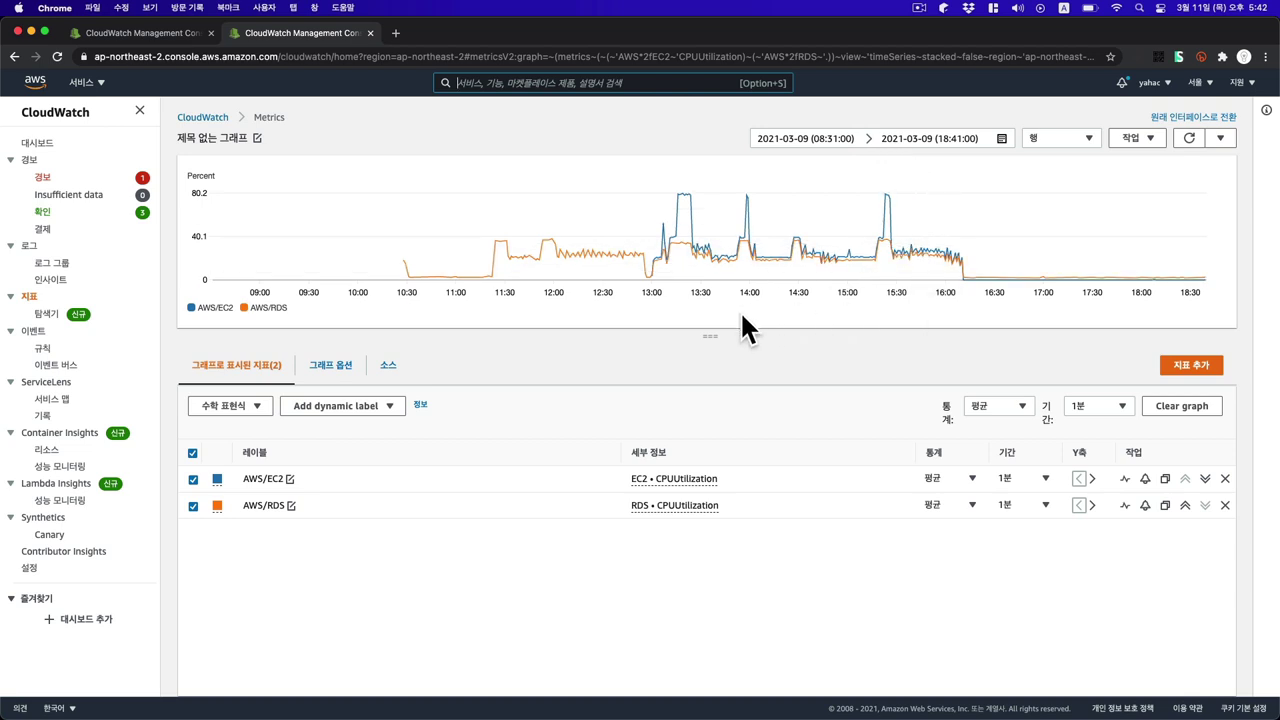
Step: View the CloudWatch overview and a fresh Metrics page in the second tab, and close that tab
left_click(45, 118)
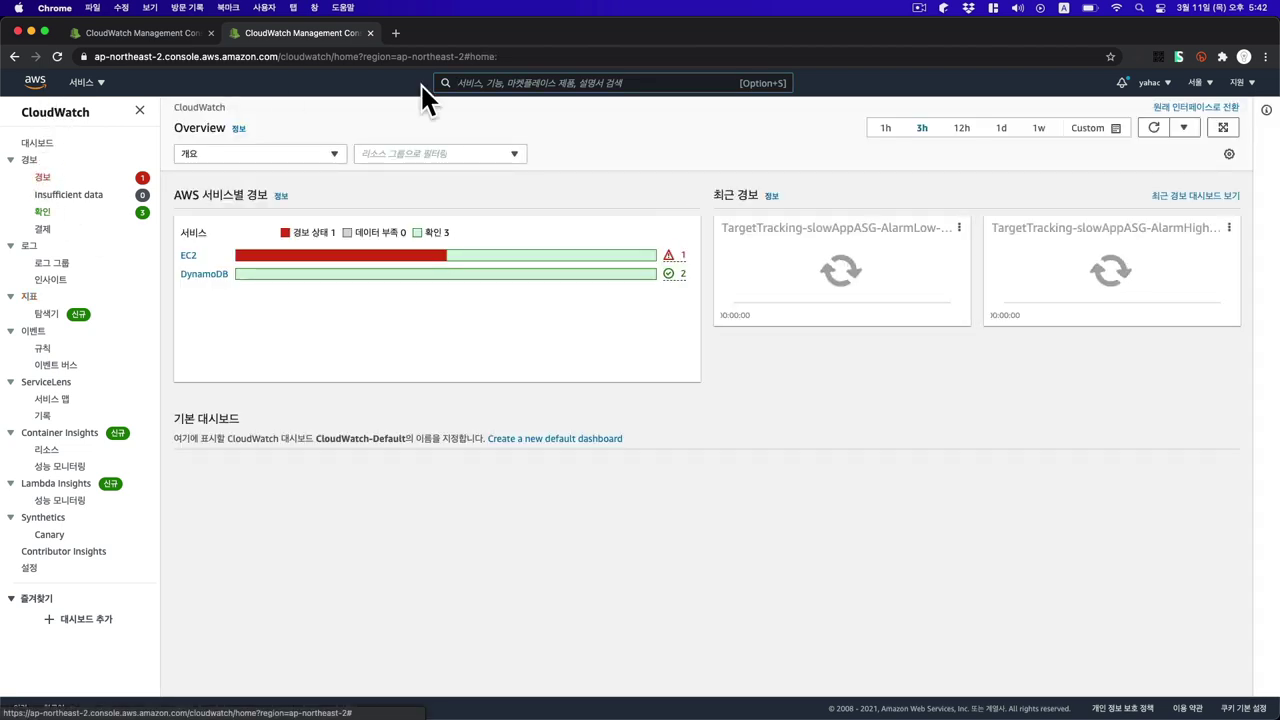
left_click(540, 57)
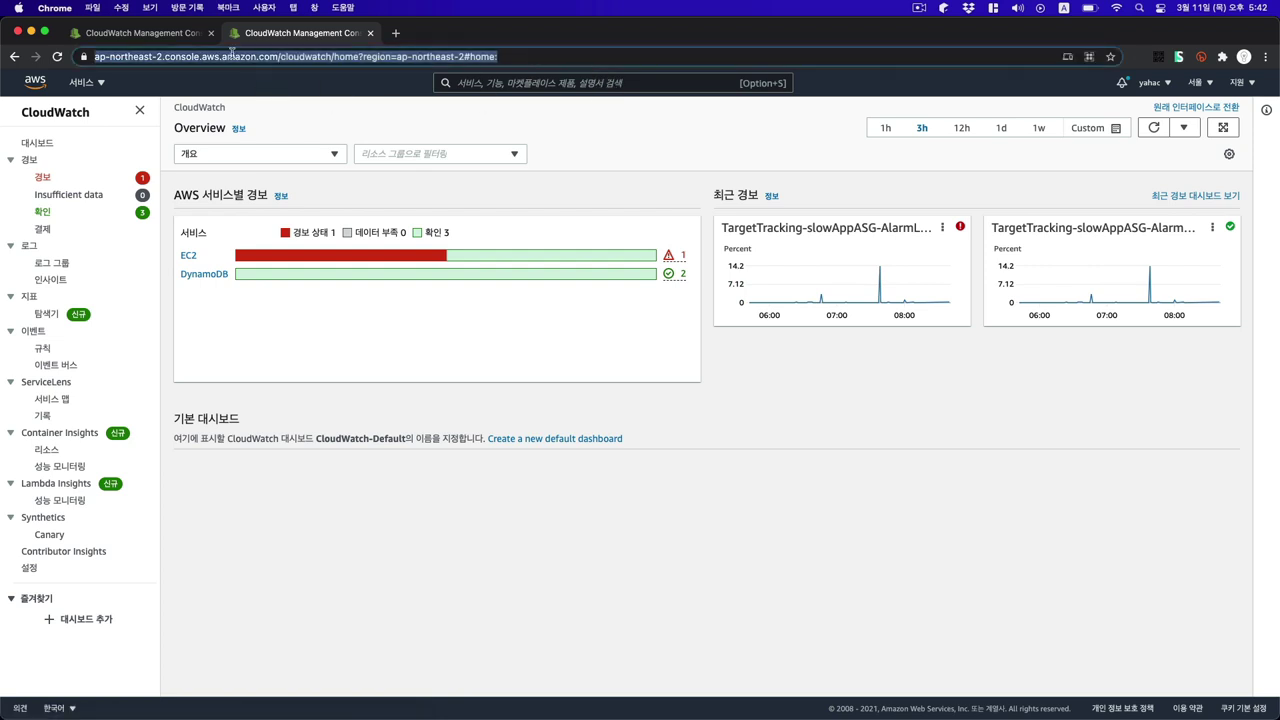
left_click(55, 57)
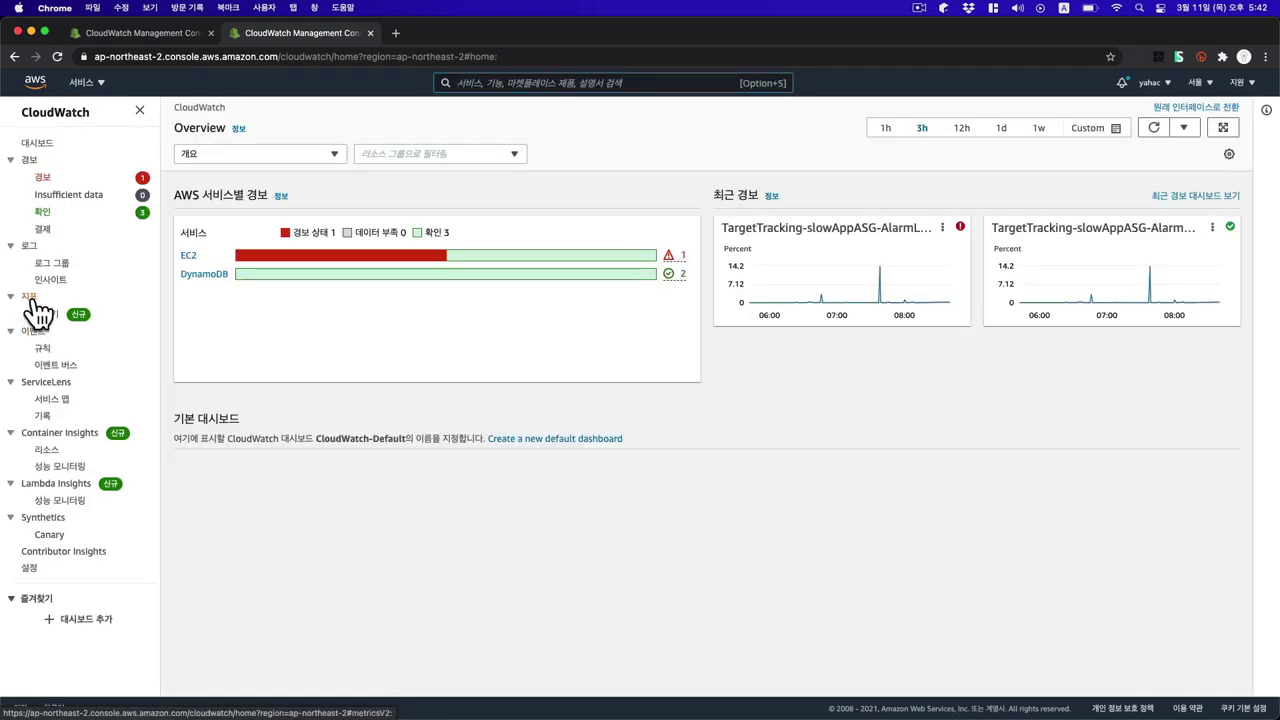
left_click(30, 297)
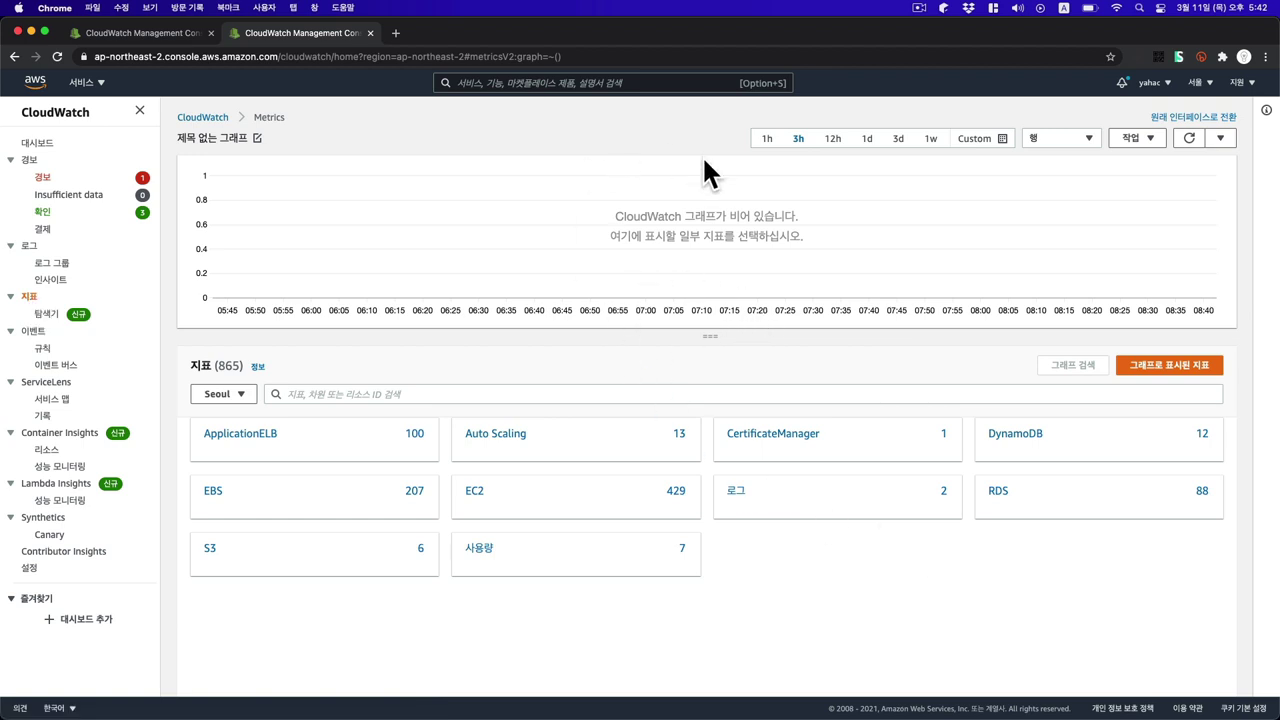
left_click(370, 33)
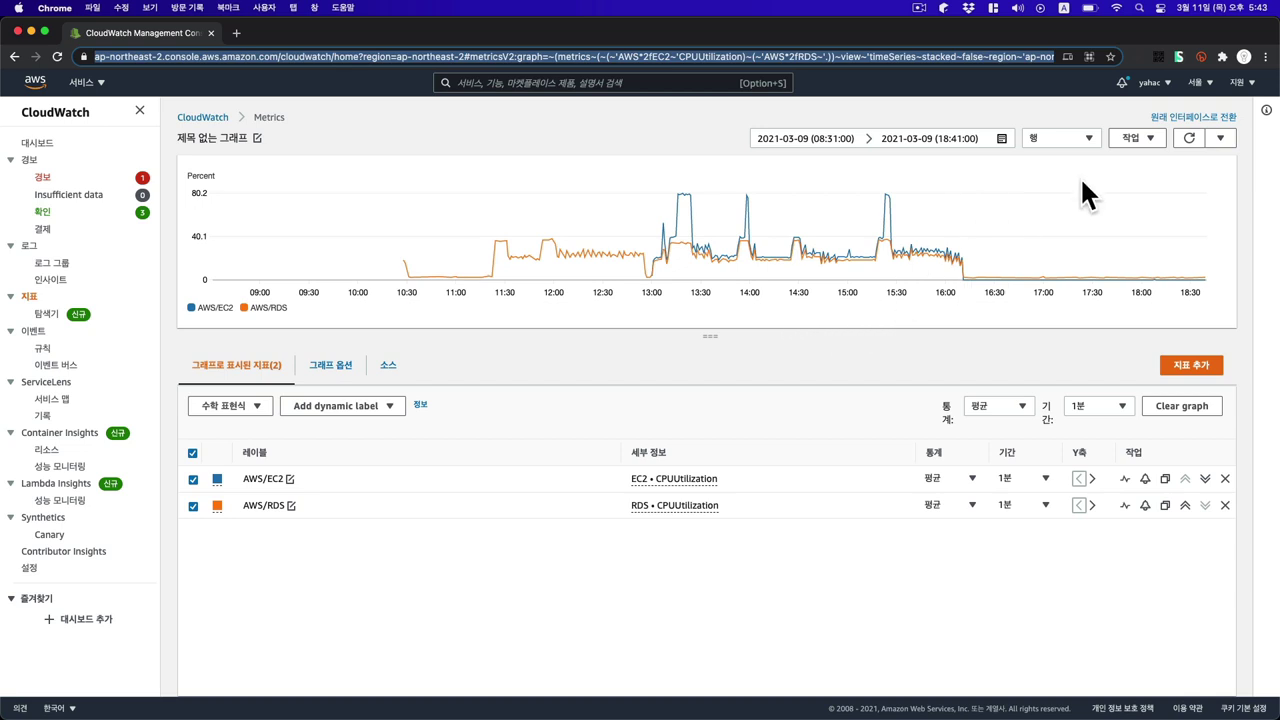
Step: Start adding the CPU graph to a dashboard, entering my-dashboard as the name of a new one
left_click(1140, 148)
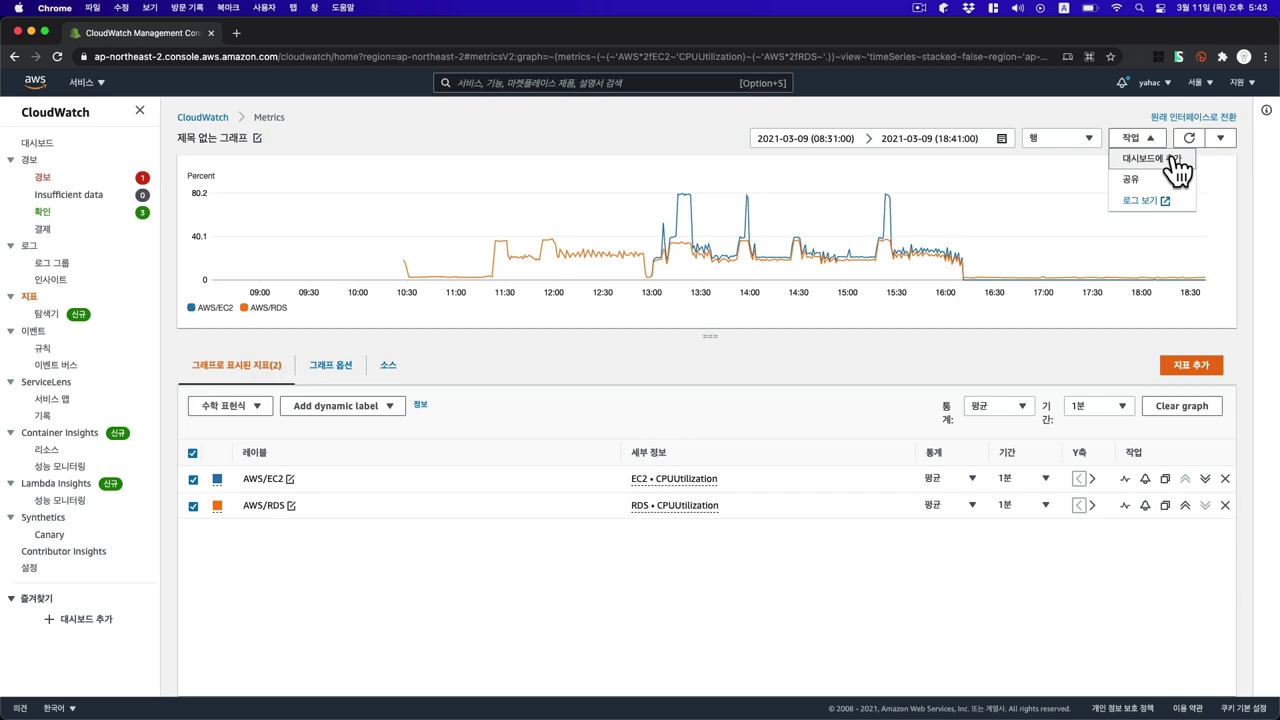
left_click(1173, 158)
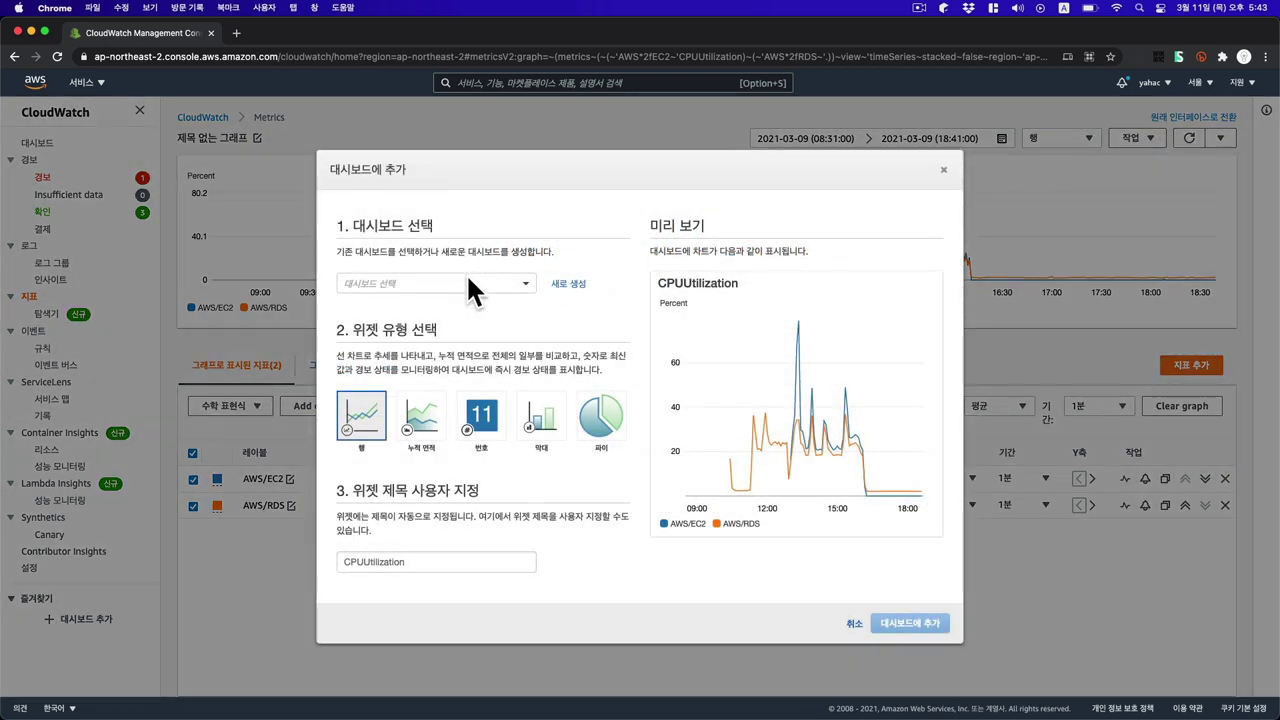
left_click(569, 284)
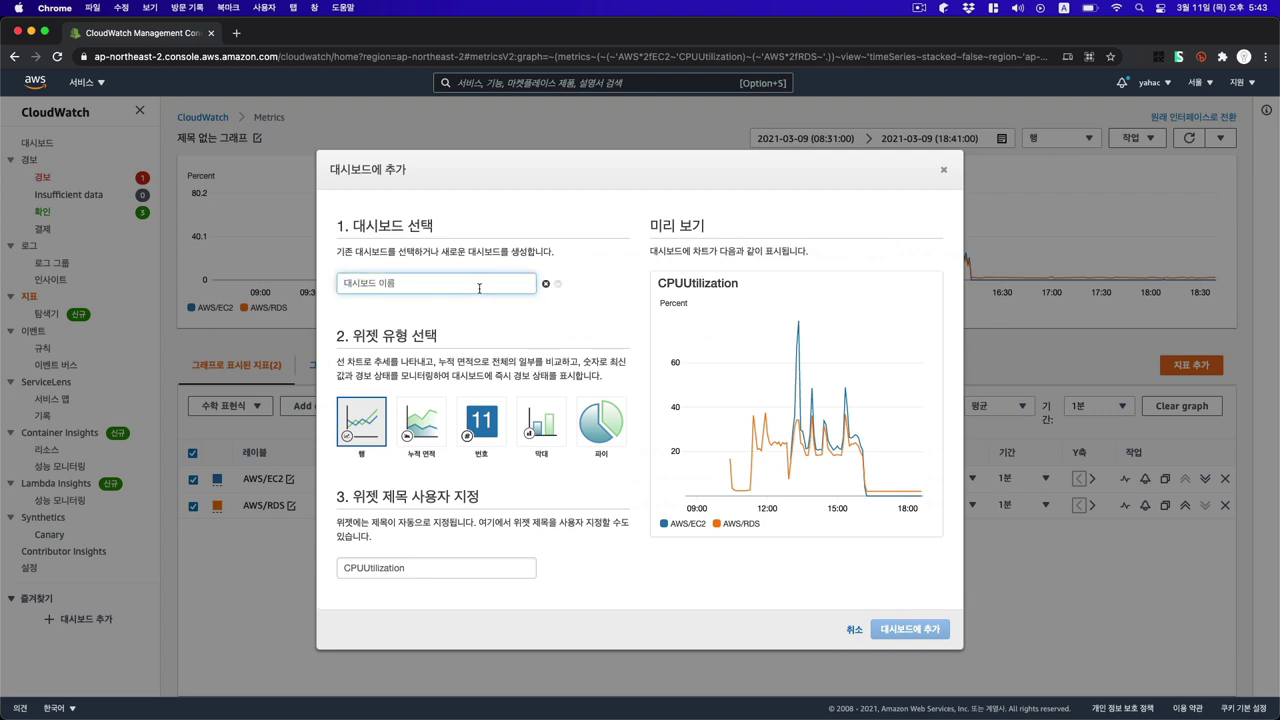
type("my-sa")
key("BackSpace")
key("BackSpace")
type("dashboard")
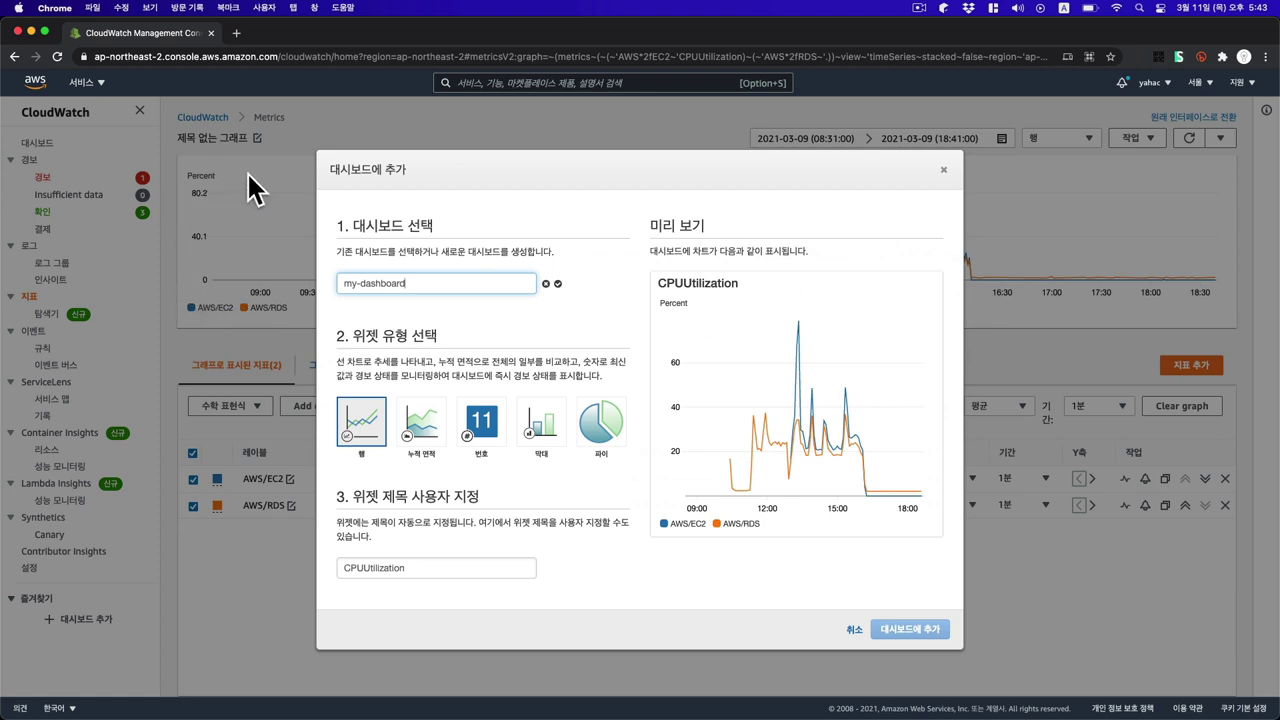
Step: Title the widget "CPU 점유율", confirm the new dashboard's name and add the graph to it
double_click(430, 566)
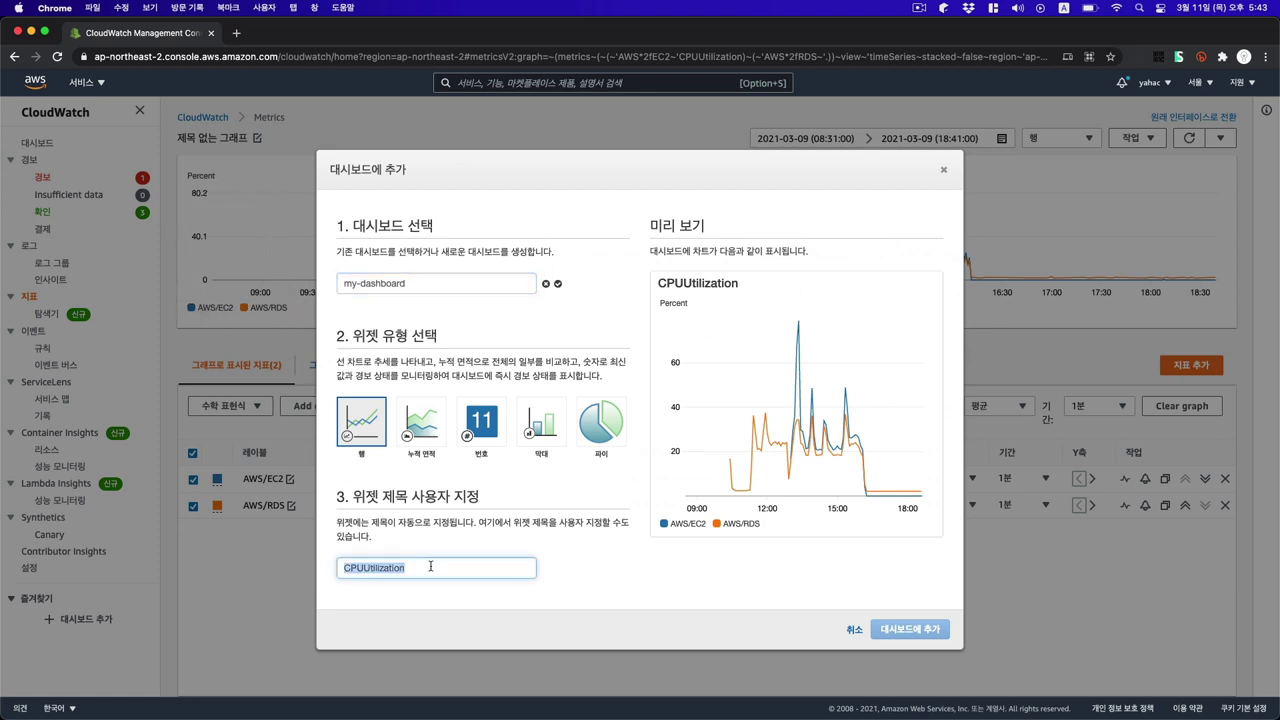
type("CPU 점유율")
left_click(599, 594)
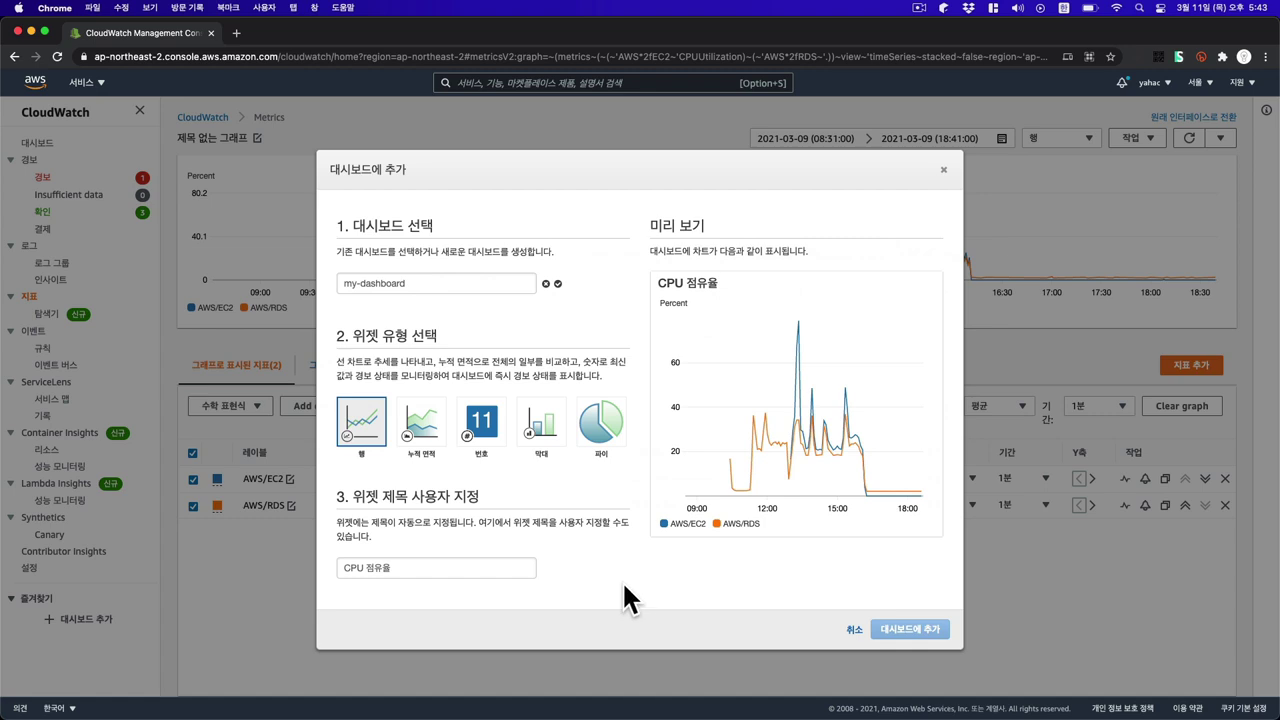
left_click(558, 285)
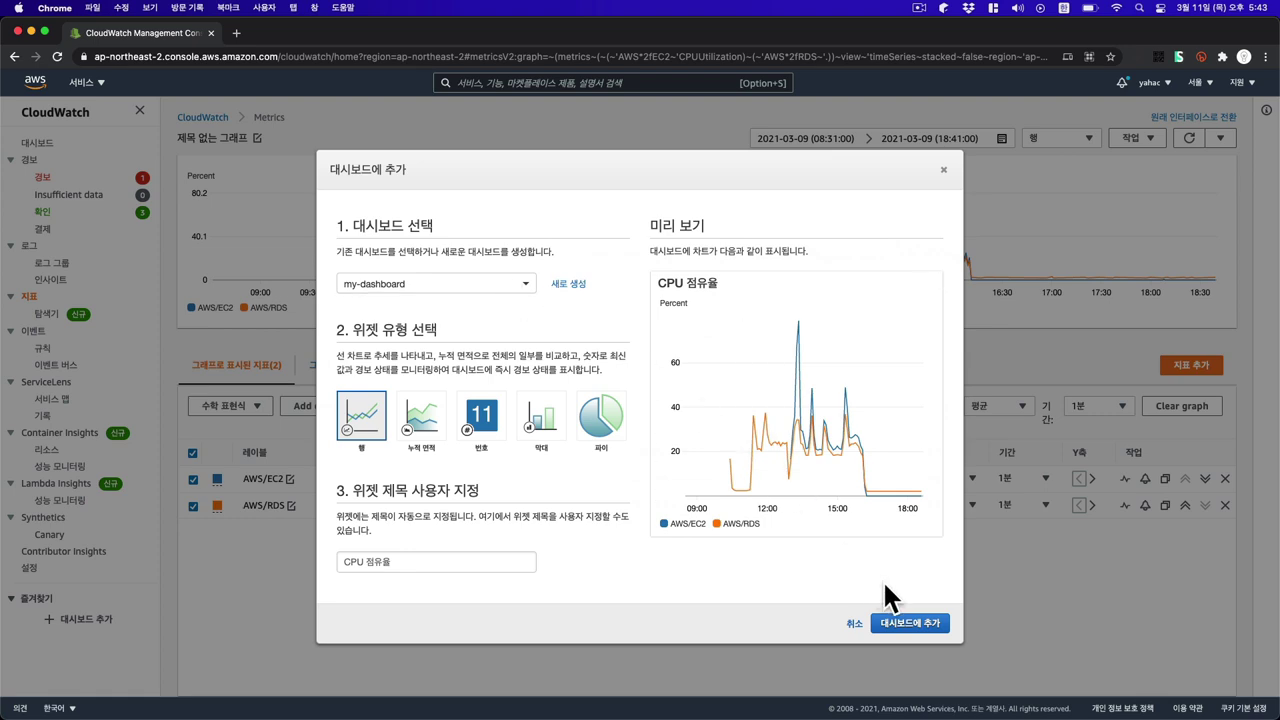
left_click(912, 624)
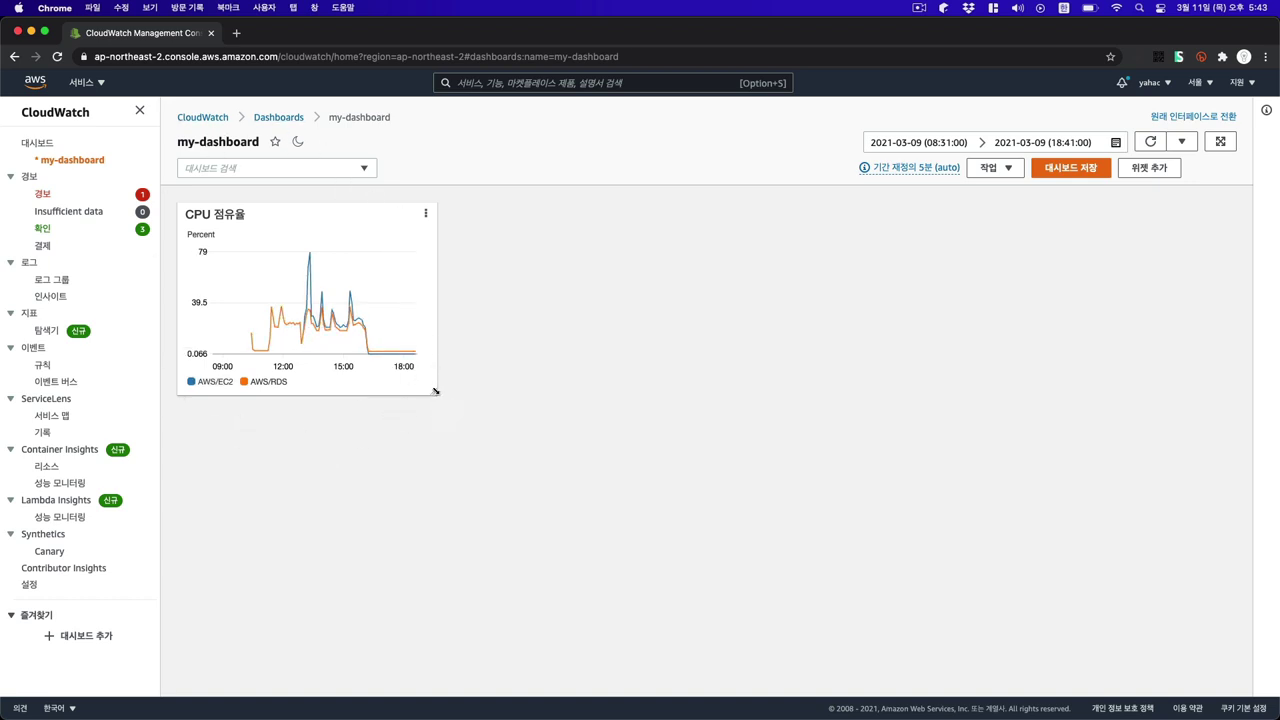
Step: Widen the CPU 점유율 widget to the full width of the dashboard and save the dashboard
left_click_drag(436, 391, 1216, 390)
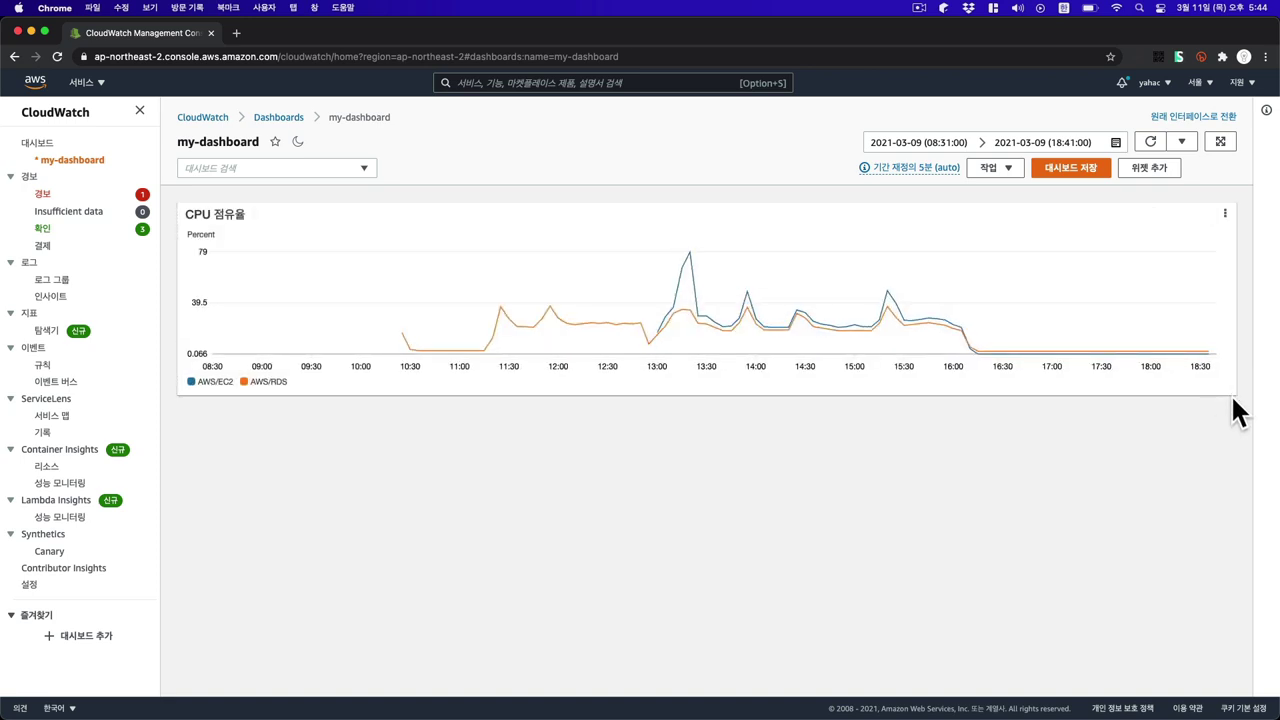
left_click(1224, 214)
left_click(1200, 240)
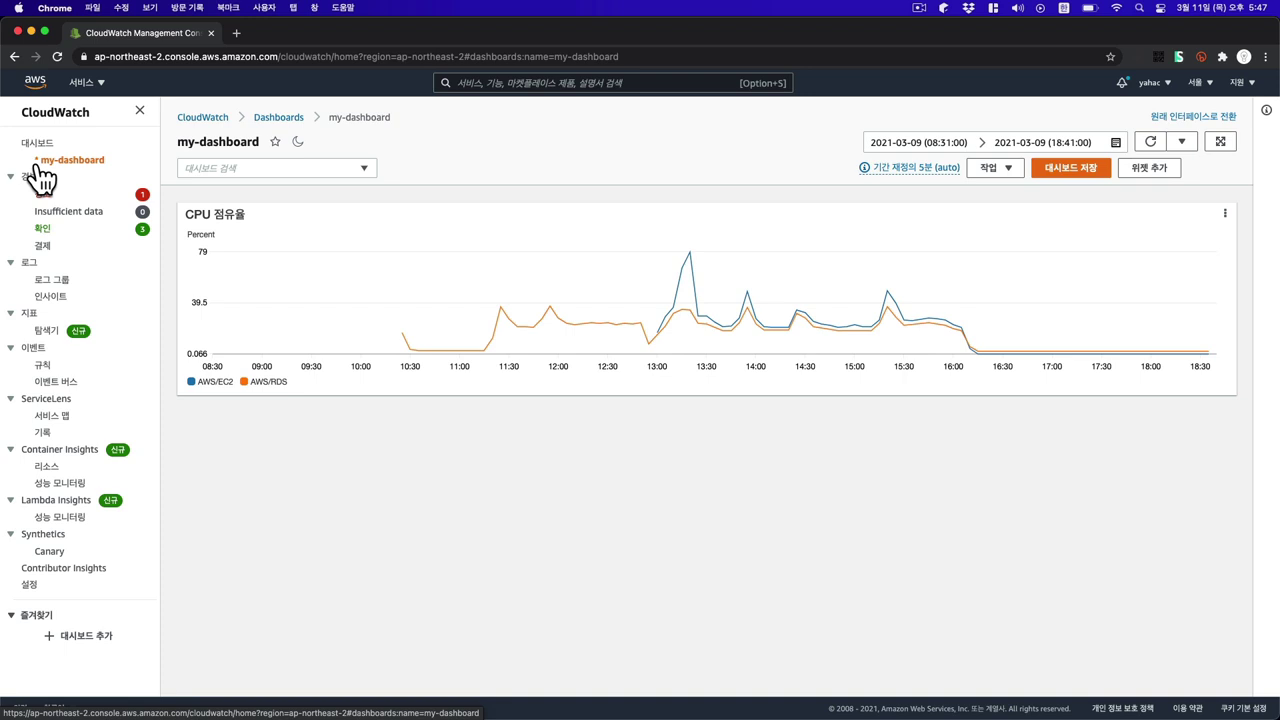
left_click(1072, 168)
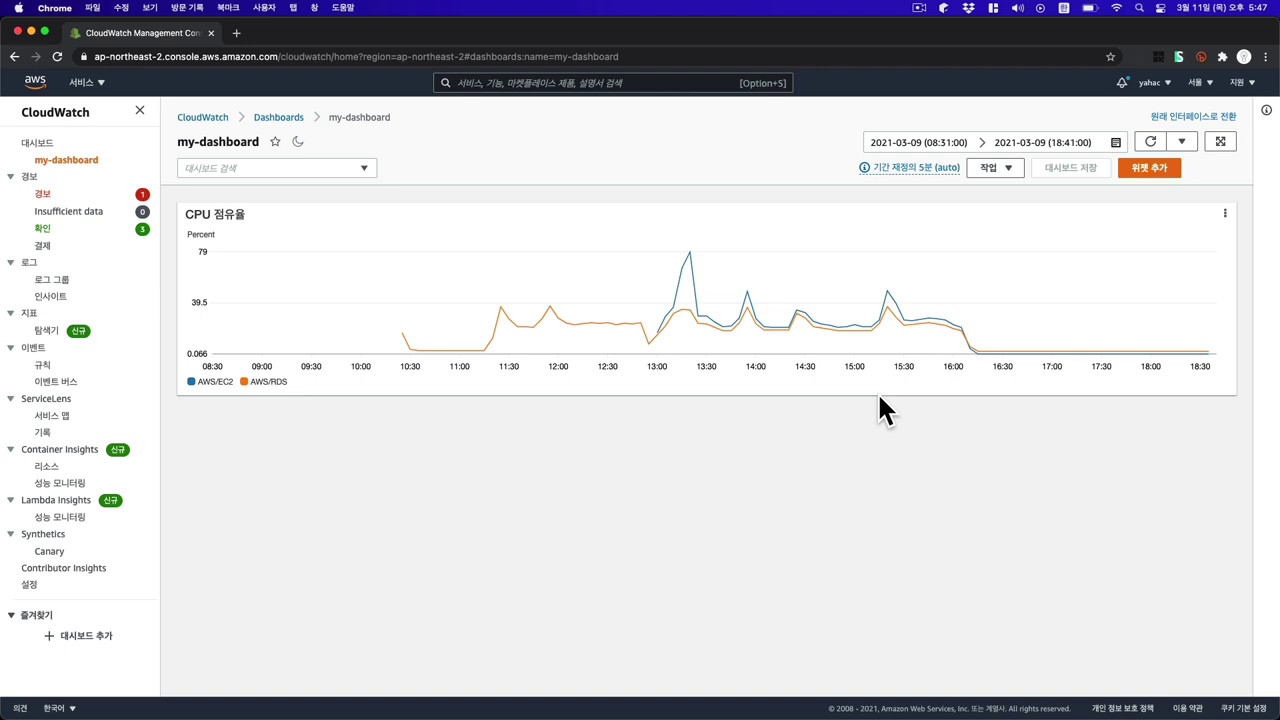
Step: Open the CPU 점유율 widget's graph in Metrics and show its graph options
left_click(1227, 214)
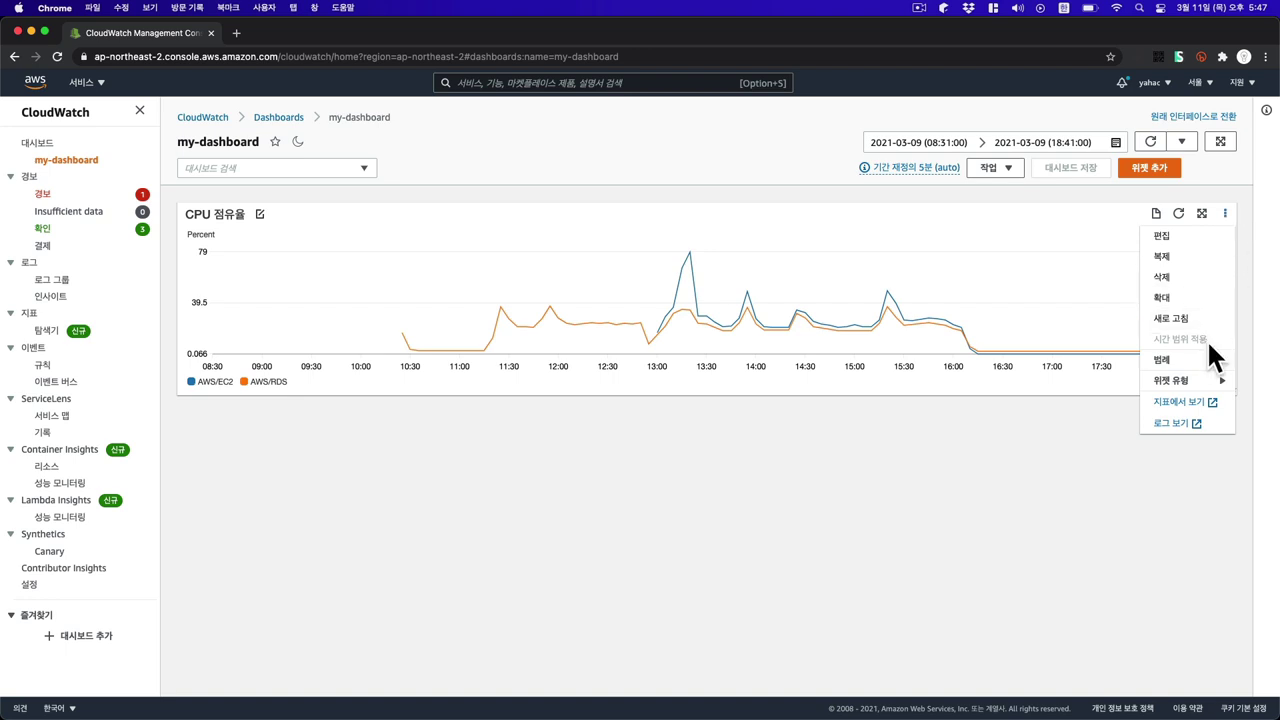
left_click(1199, 418)
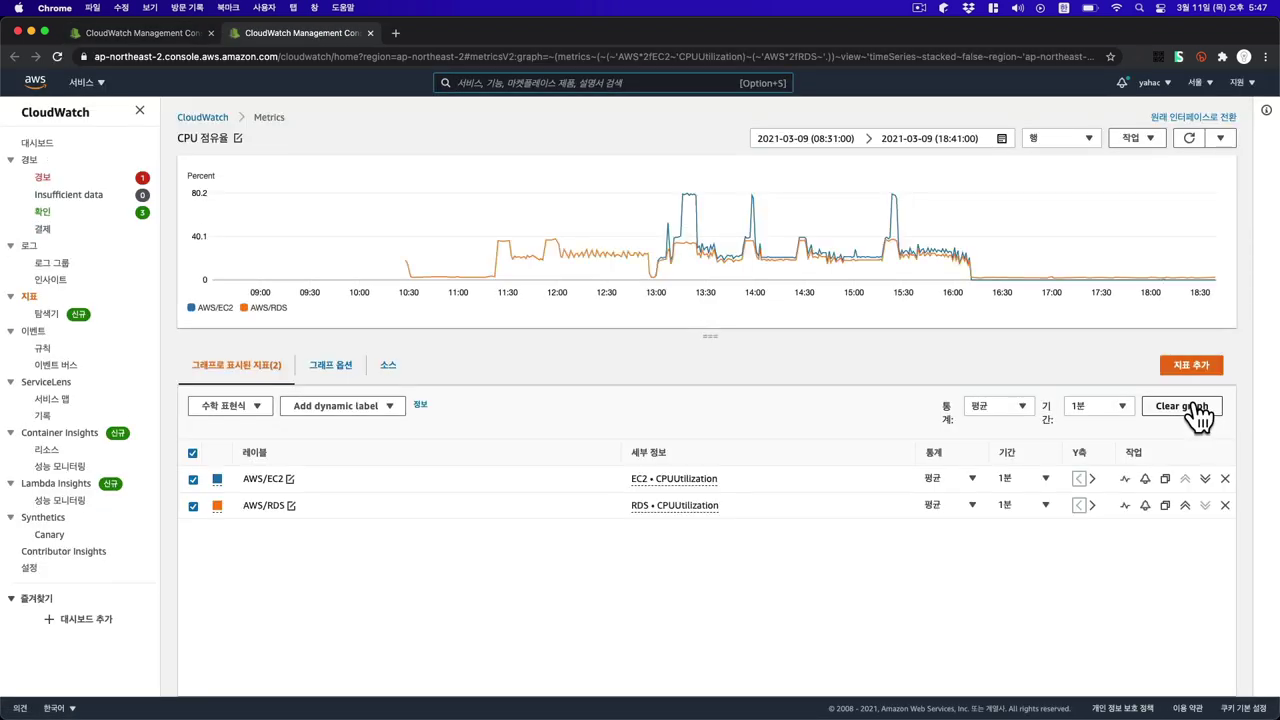
left_click(333, 372)
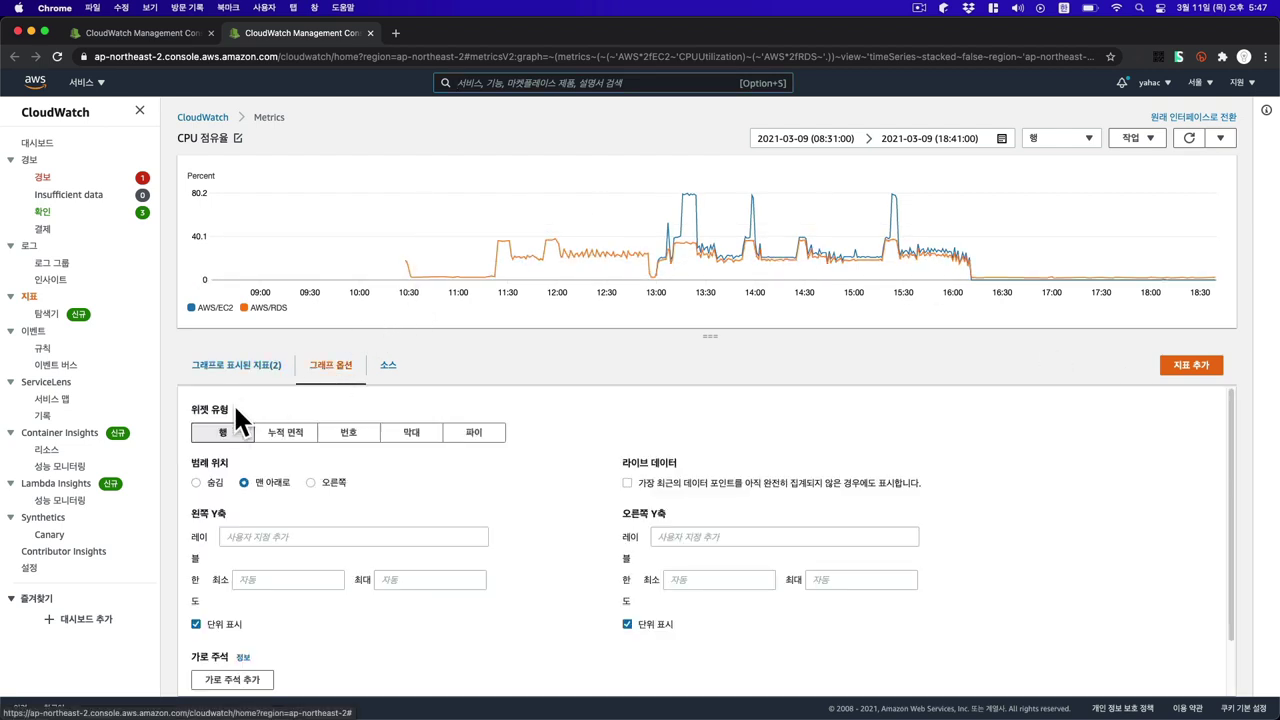
Step: Try the stacked area, number, bar and pie widget types for the graph, settling on the number type
left_click(298, 448)
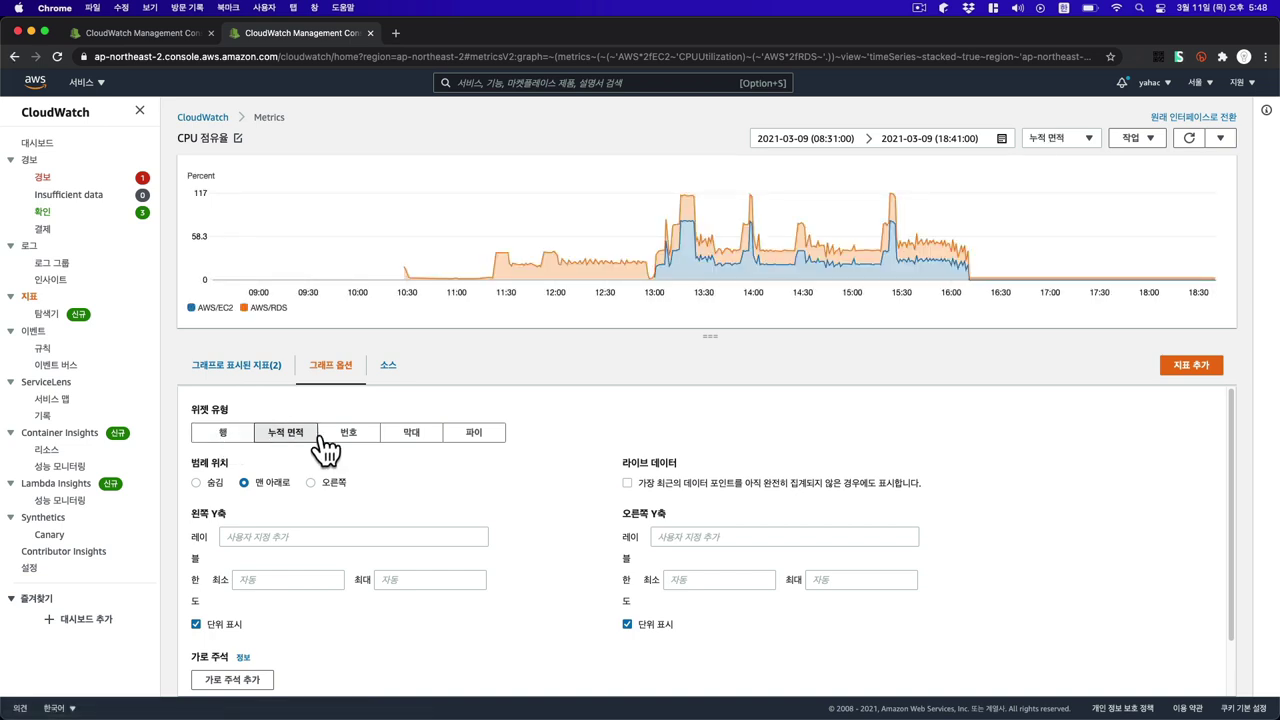
left_click(350, 440)
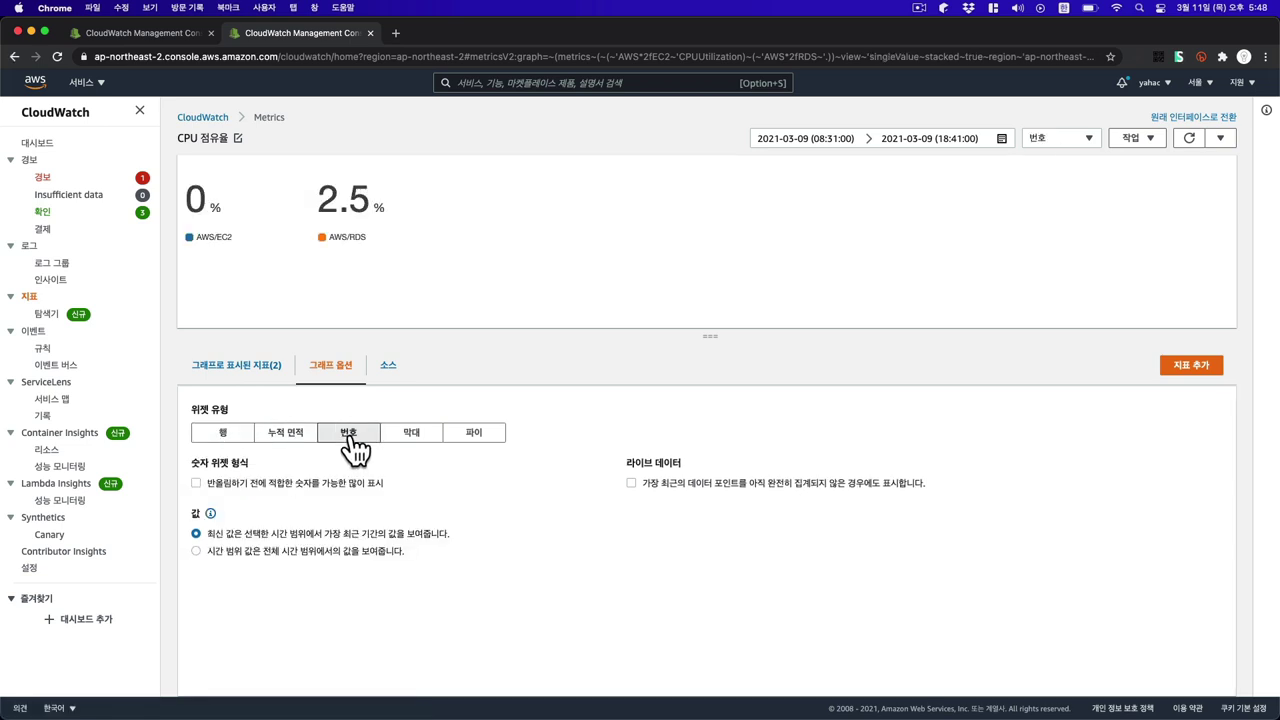
left_click(400, 445)
left_click(470, 445)
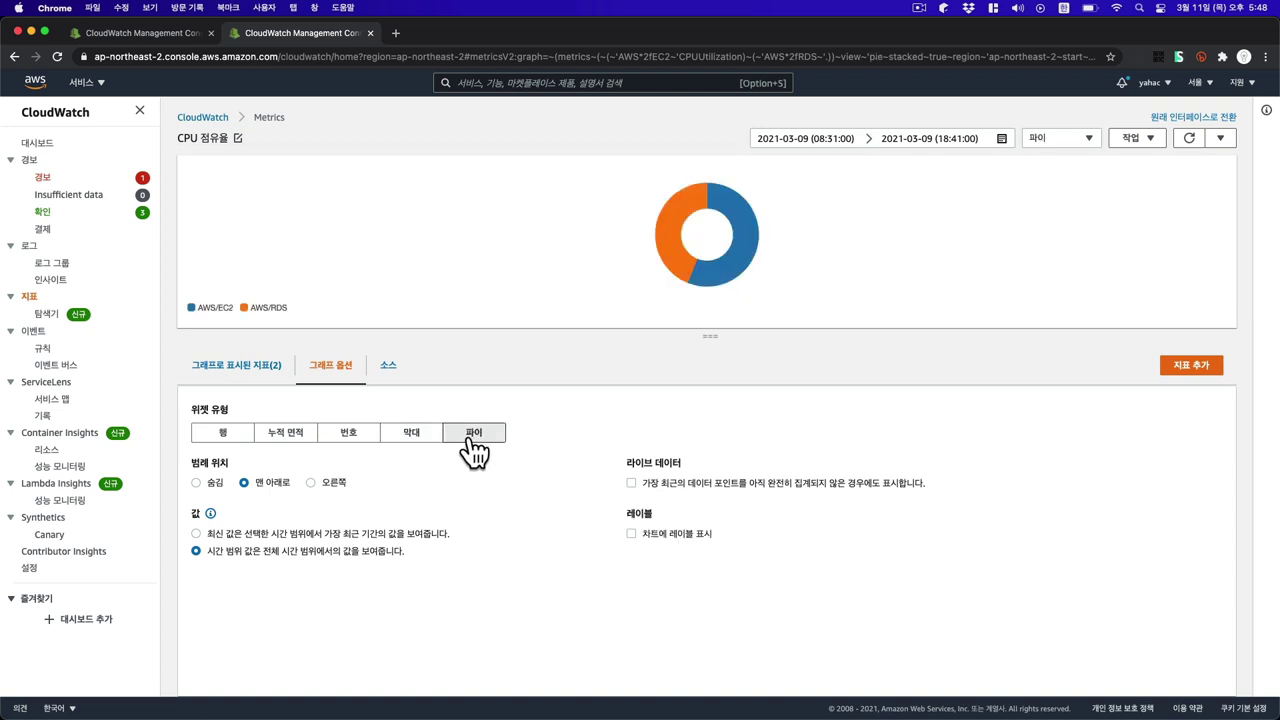
left_click(352, 434)
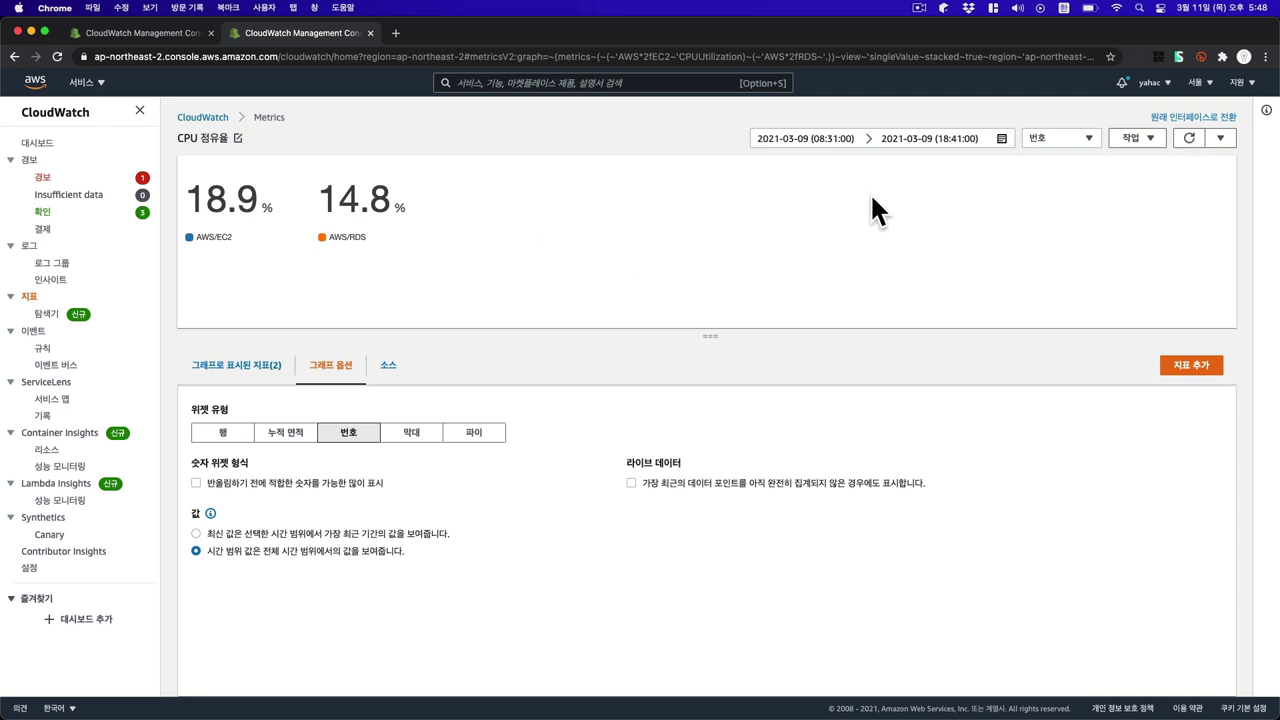
Step: Set the number widget's time range to the relative last 15 minutes
left_click(1003, 139)
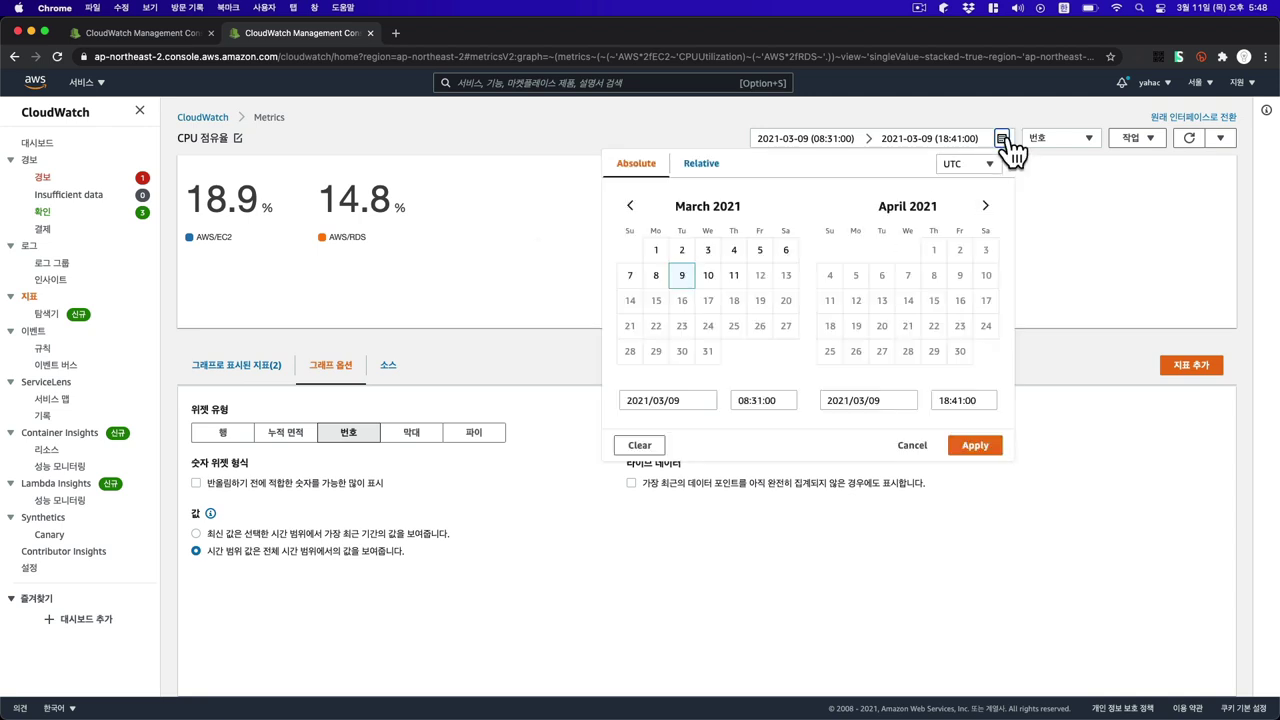
left_click(719, 178)
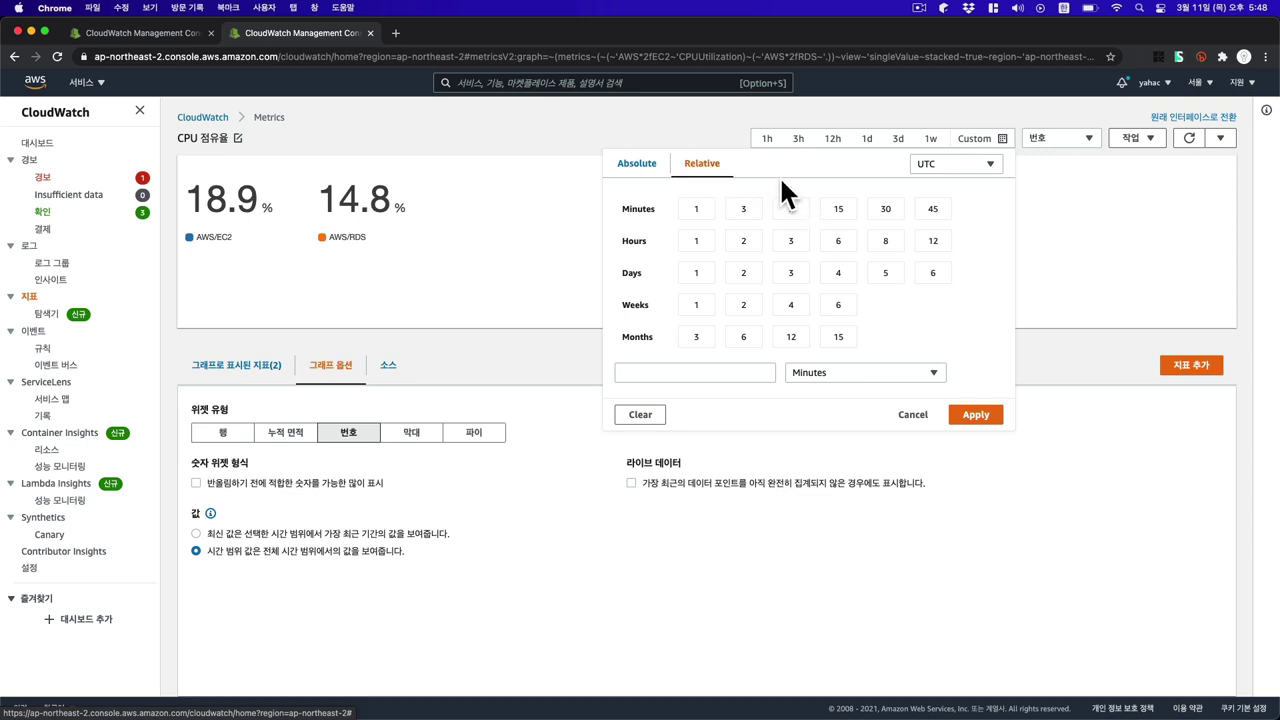
left_click(838, 210)
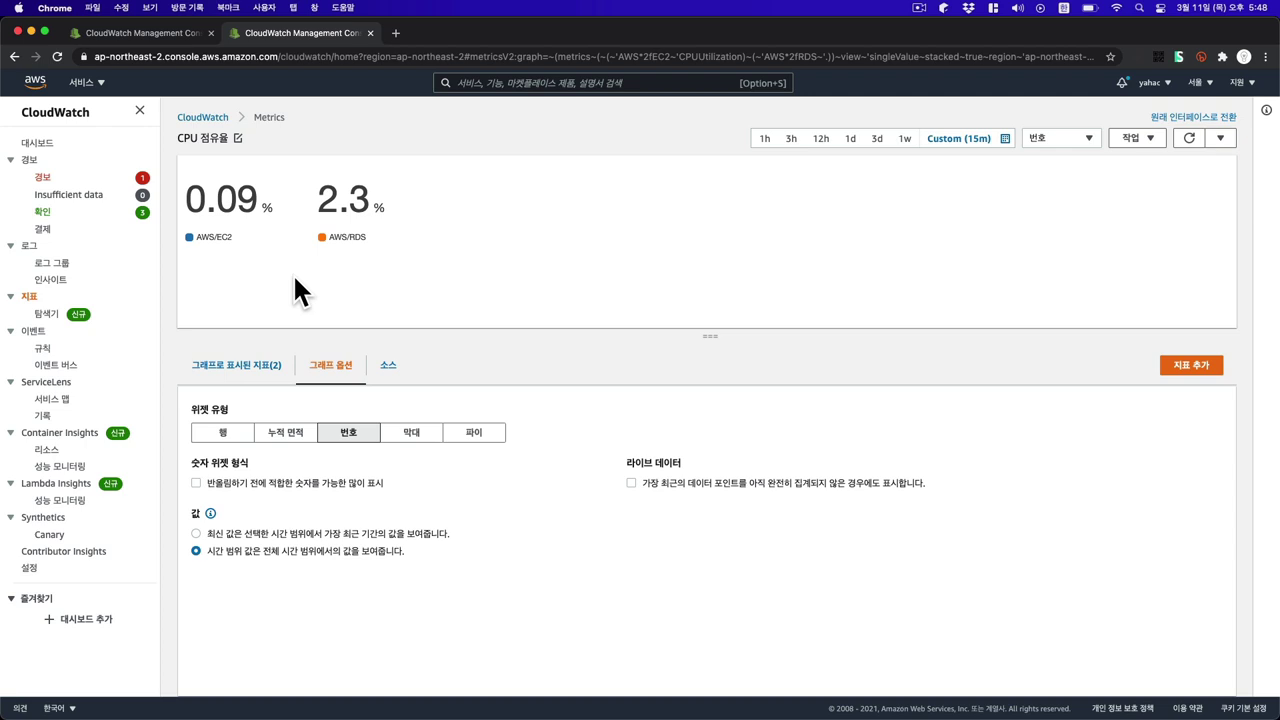
Step: Add the graph to my-dashboard as a number widget titled "CPU 점유율 - 번호"
left_click(1138, 140)
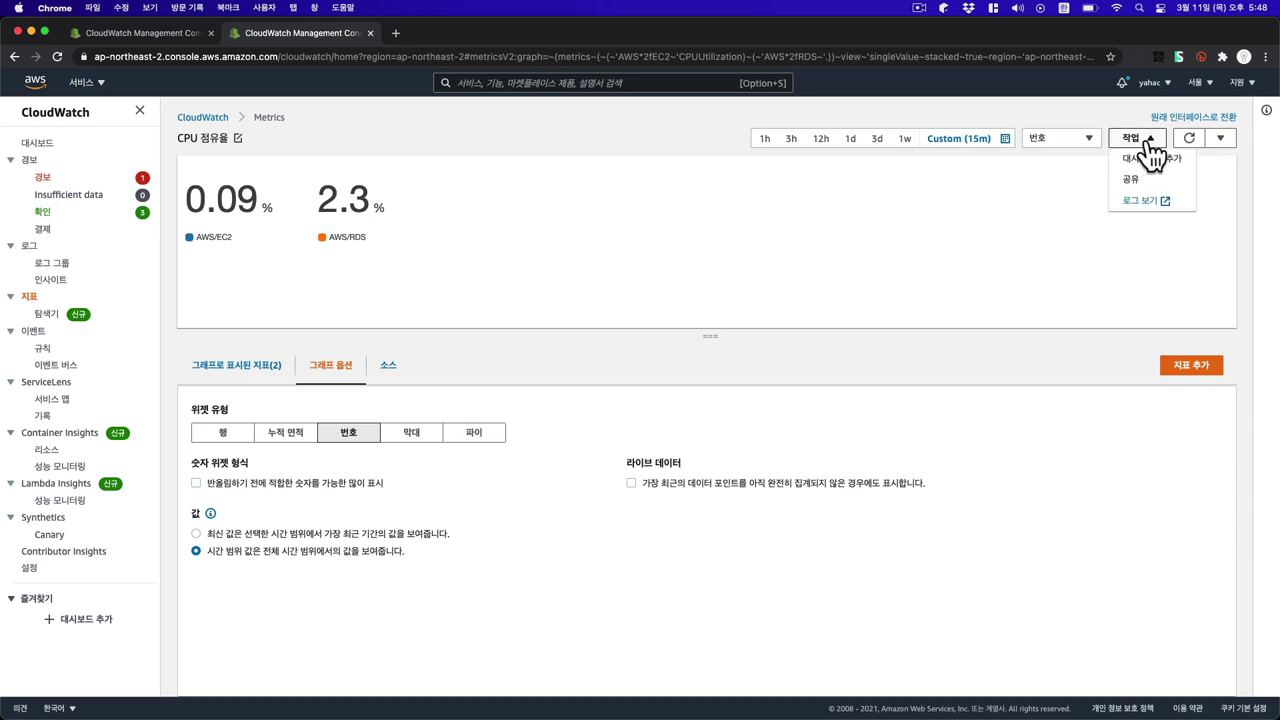
left_click(1168, 172)
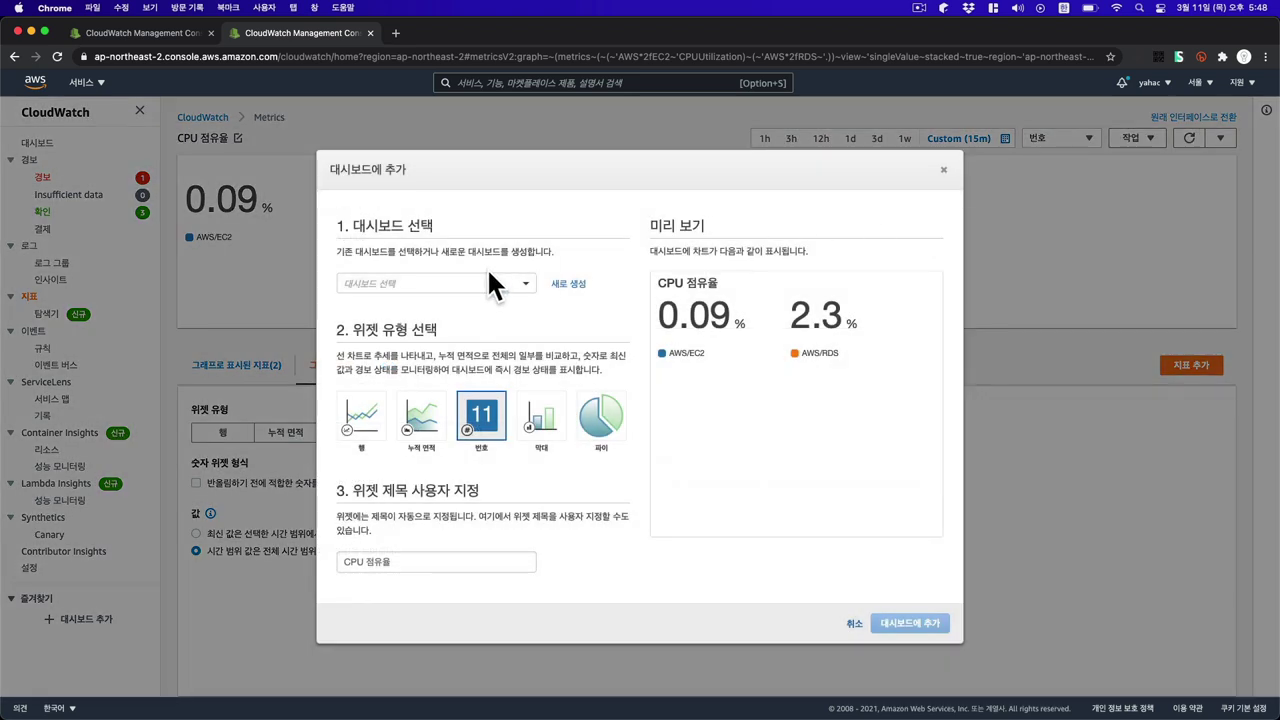
left_click(481, 285)
left_click(430, 302)
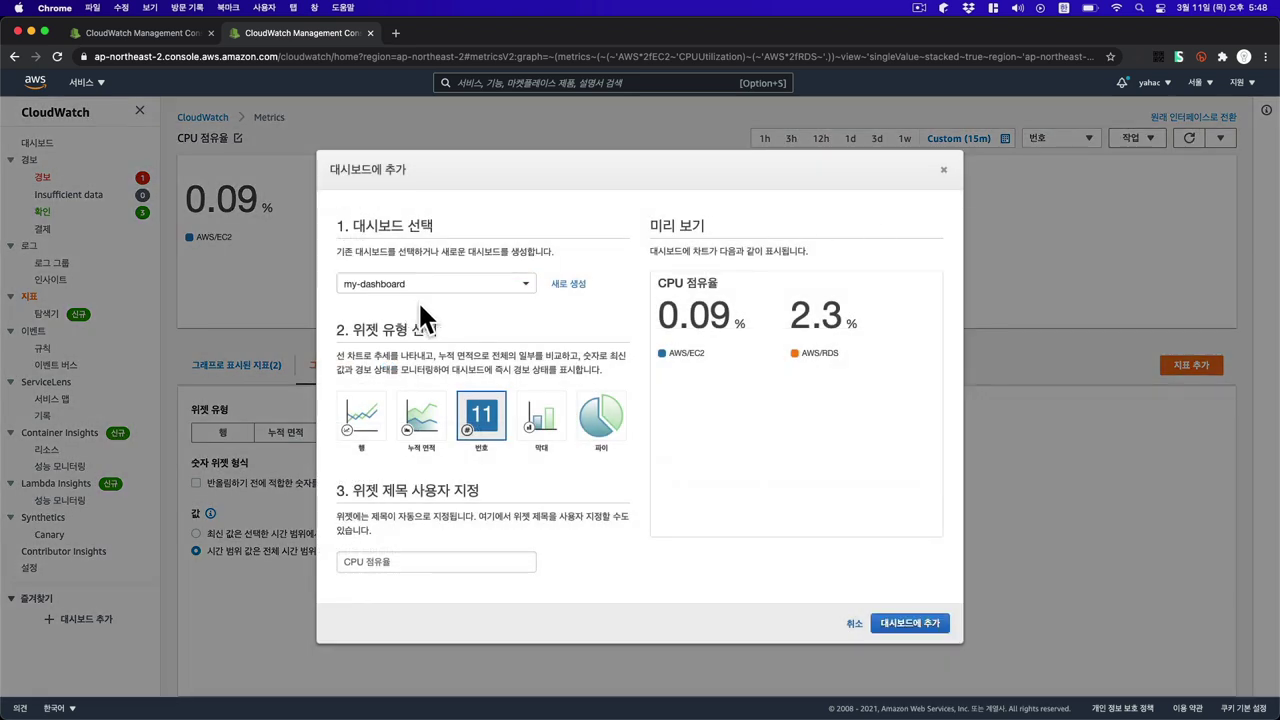
left_click(452, 566)
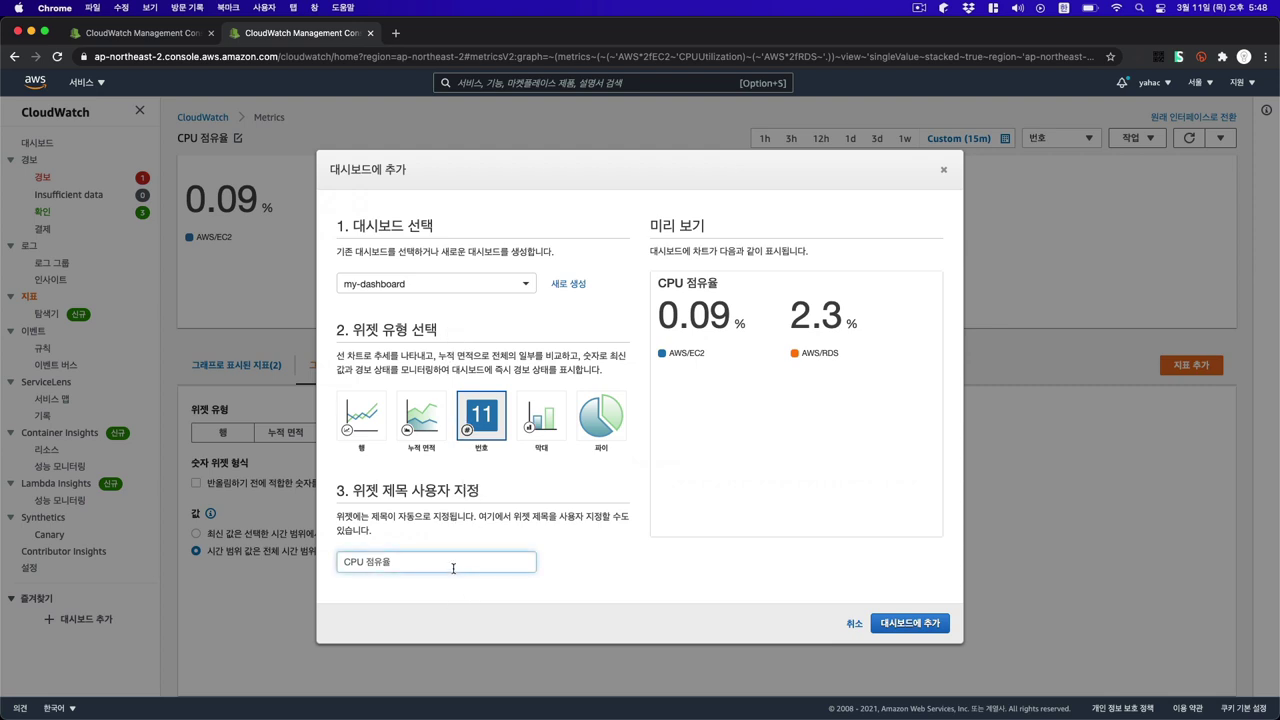
type("- 번호")
left_click(886, 625)
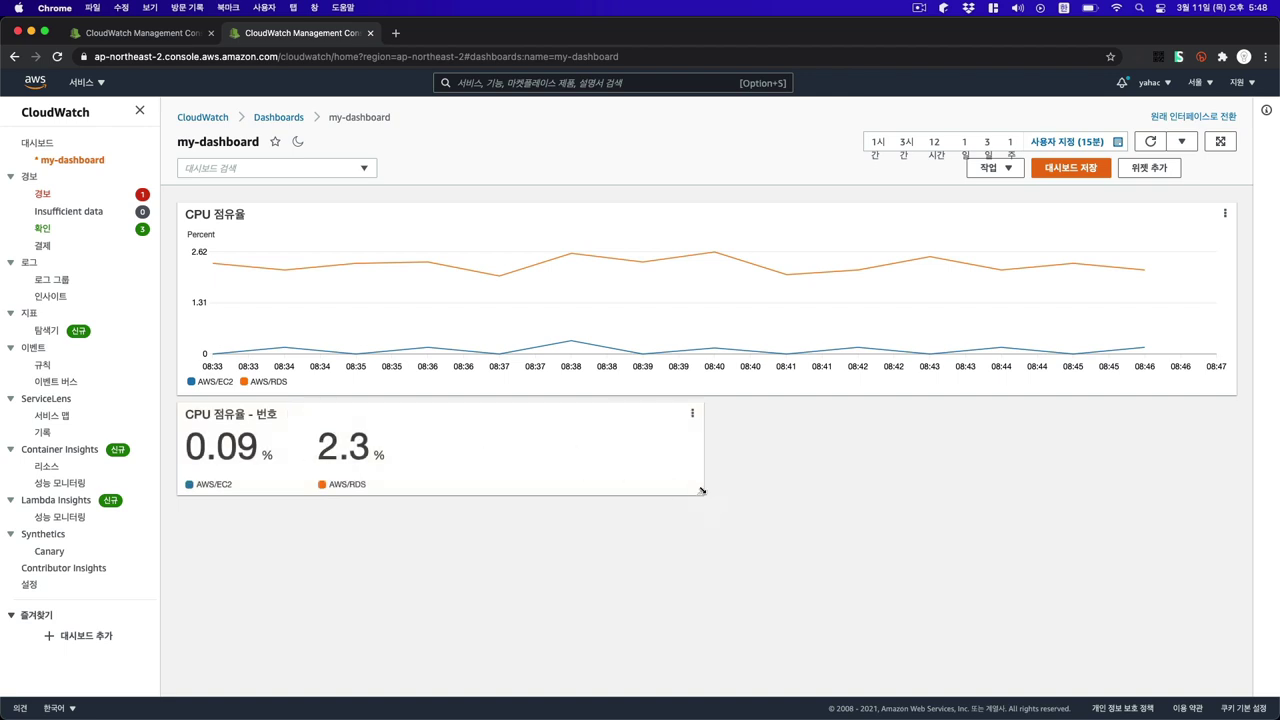
Step: Make the CPU 점유율 - 번호 widget narrower and taller so its two values stack, and save the dashboard
left_click_drag(702, 490, 463, 577)
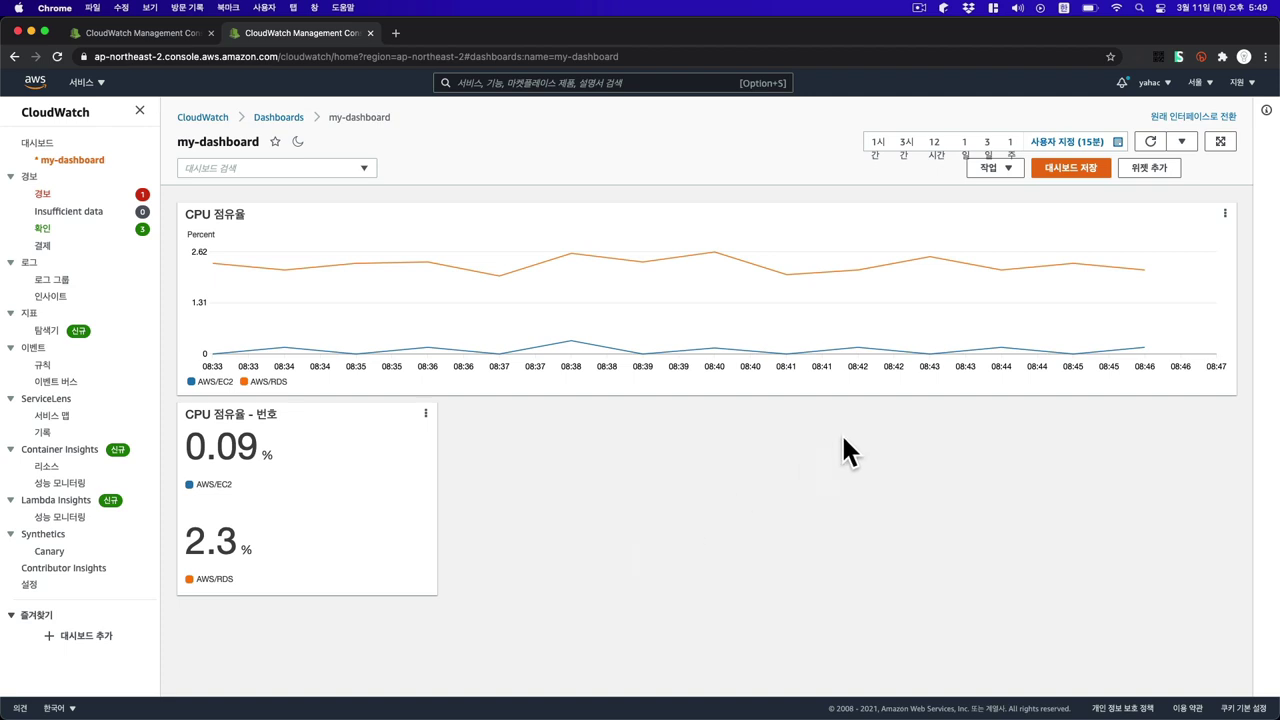
left_click(1076, 172)
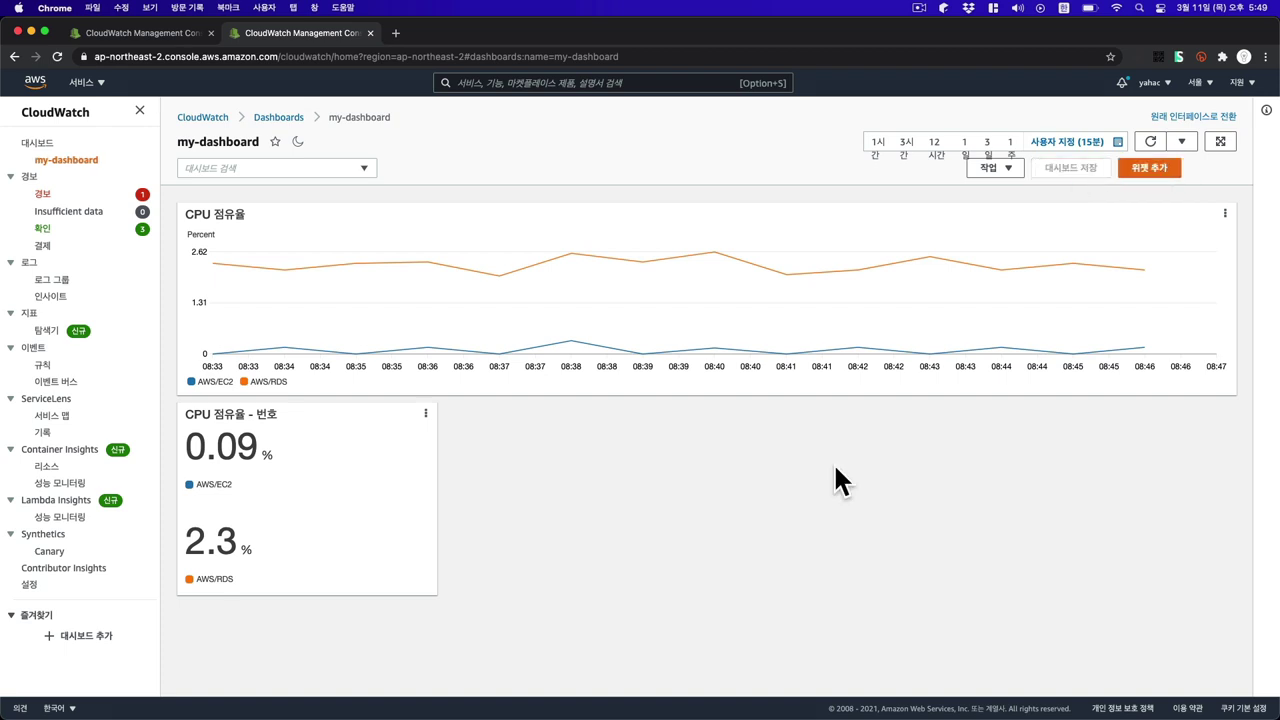
Step: Look up the default dashboard name on the CloudWatch overview page and rename my-dashboard to CloudWatch-Default
left_click(68, 116)
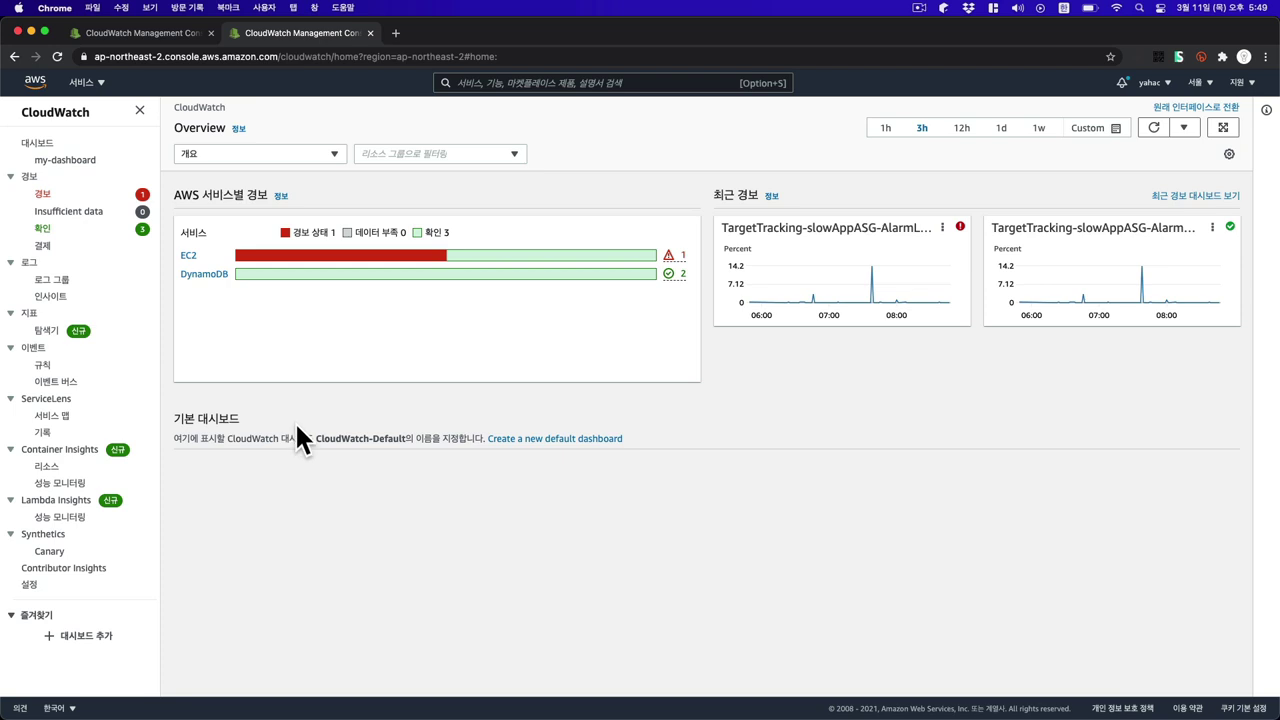
left_click_drag(316, 437, 403, 436)
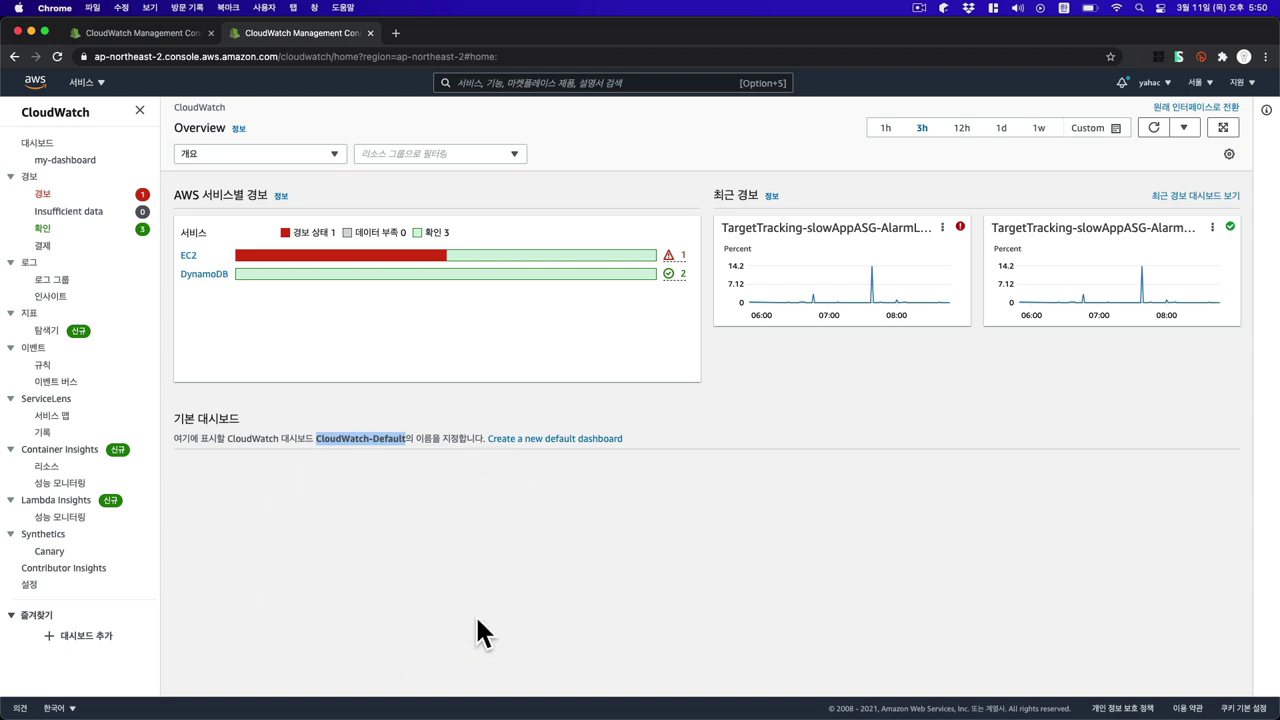
left_click(63, 162)
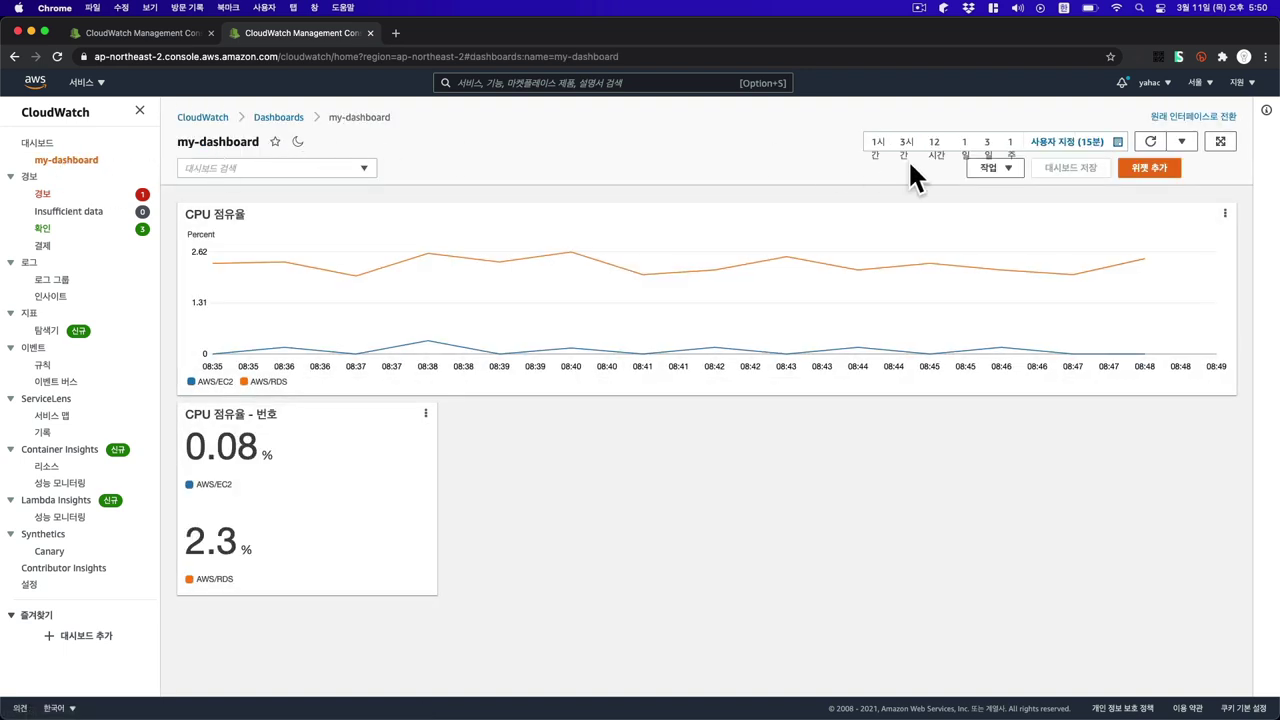
left_click(1012, 148)
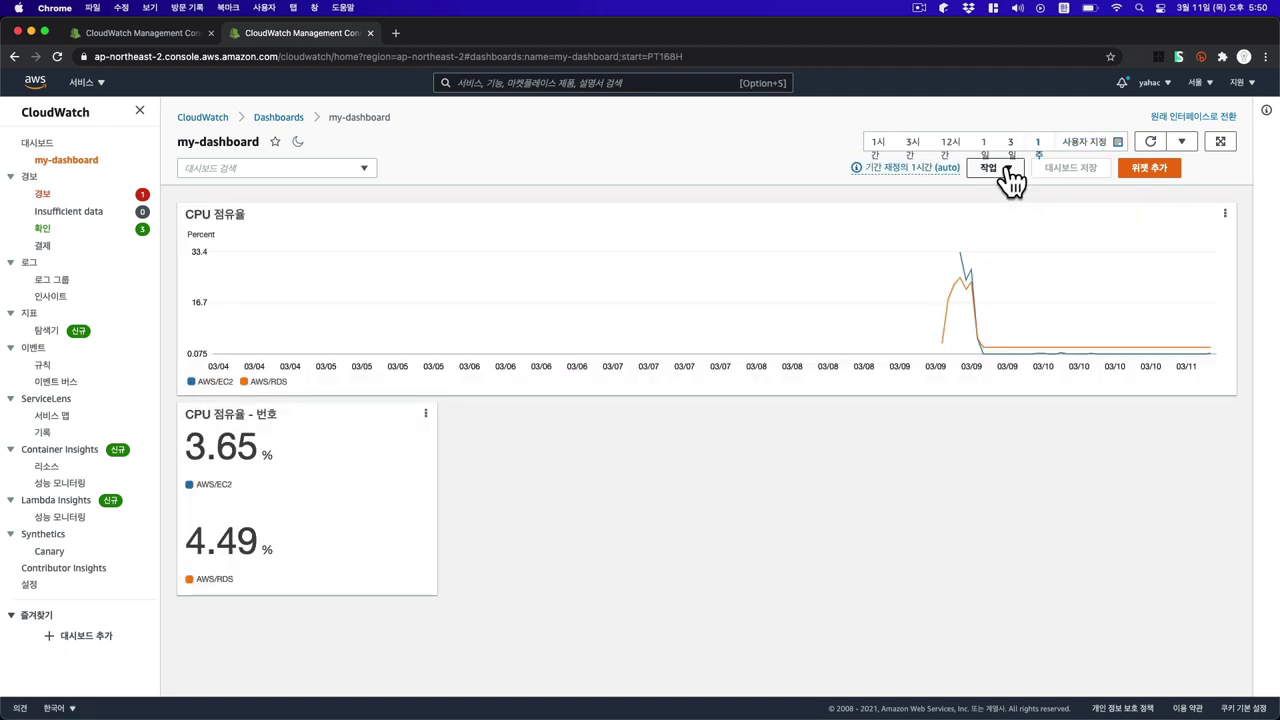
left_click(1008, 172)
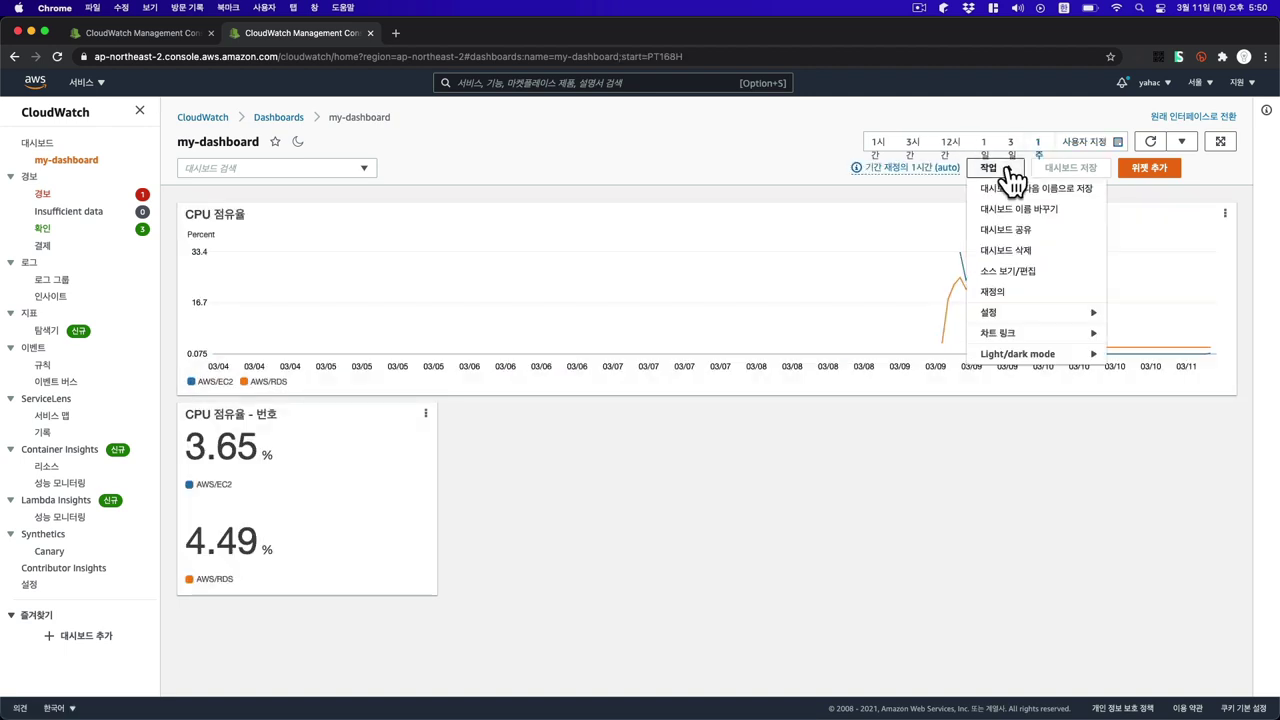
left_click(1052, 209)
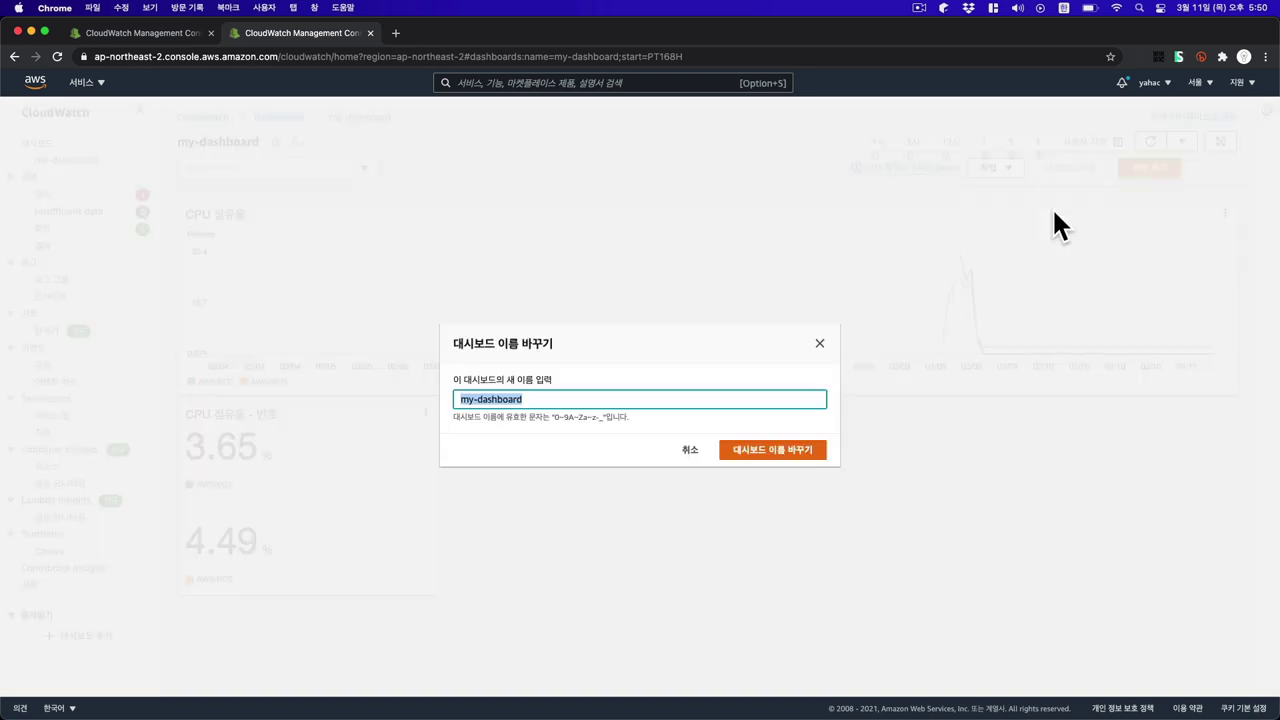
type("CloudWatch-Default")
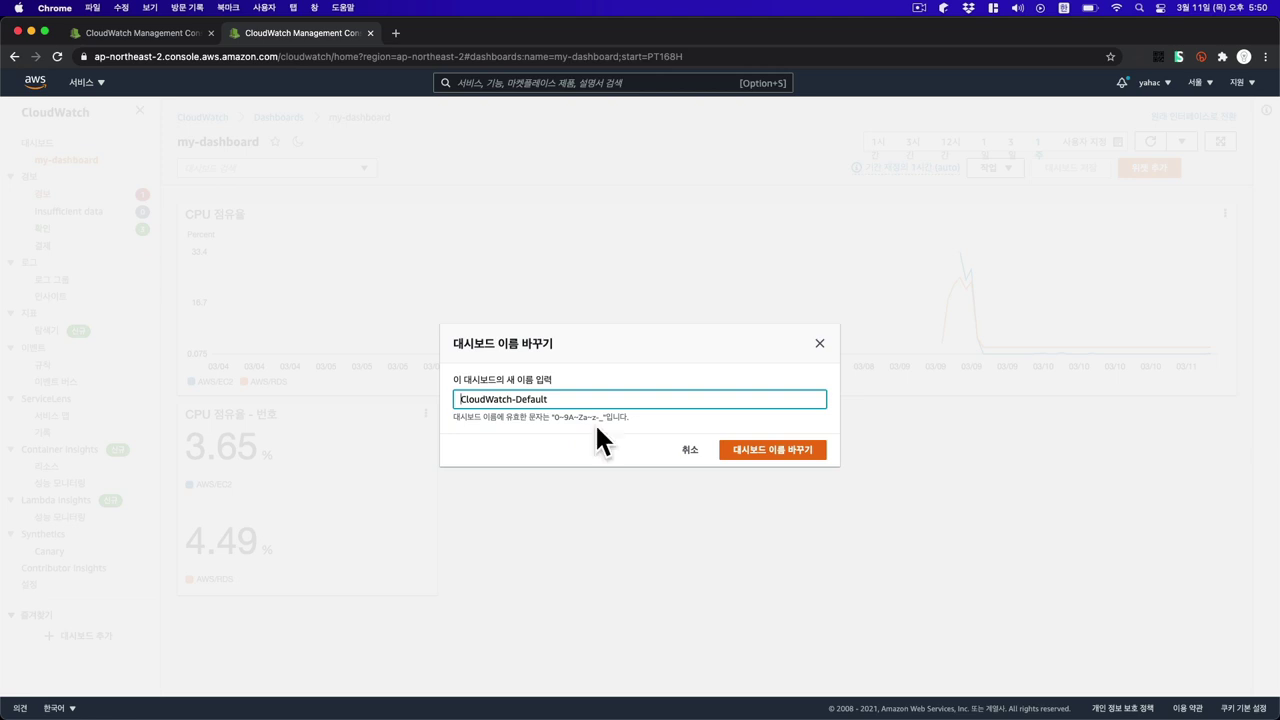
left_click(768, 450)
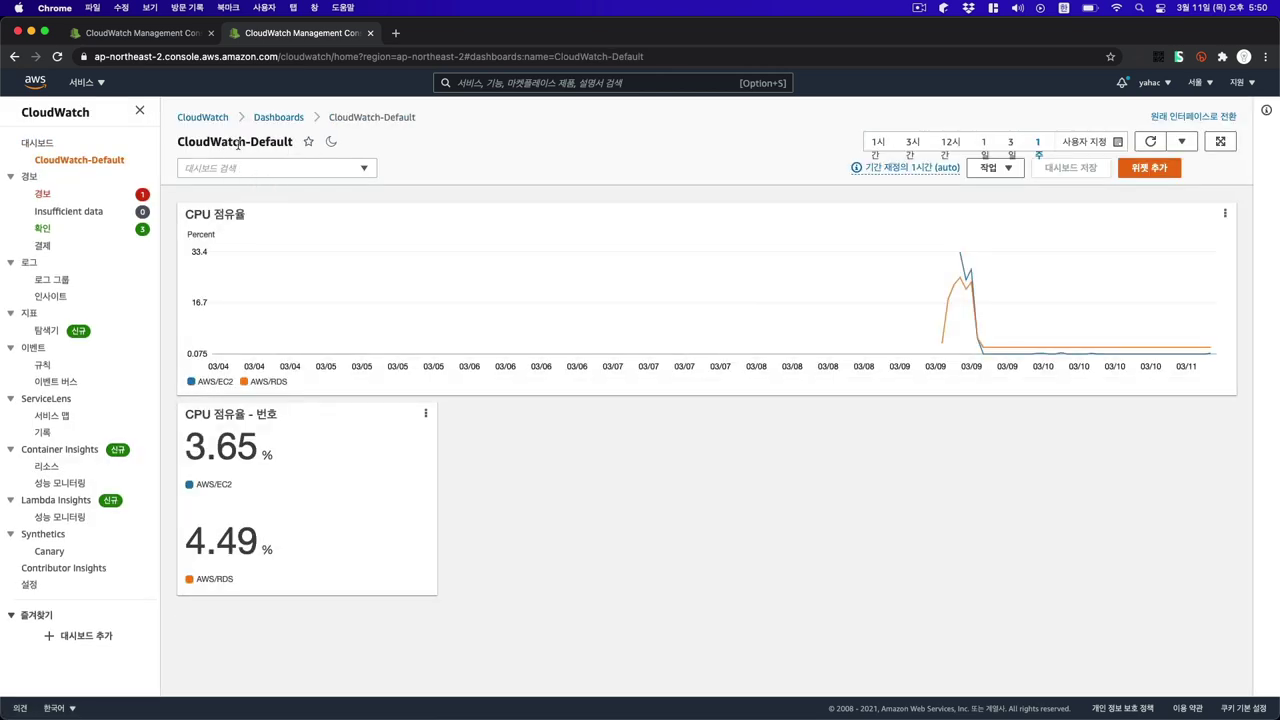
Step: Return to the CloudWatch overview page and examine the widgets in its default dashboard section
left_click(58, 120)
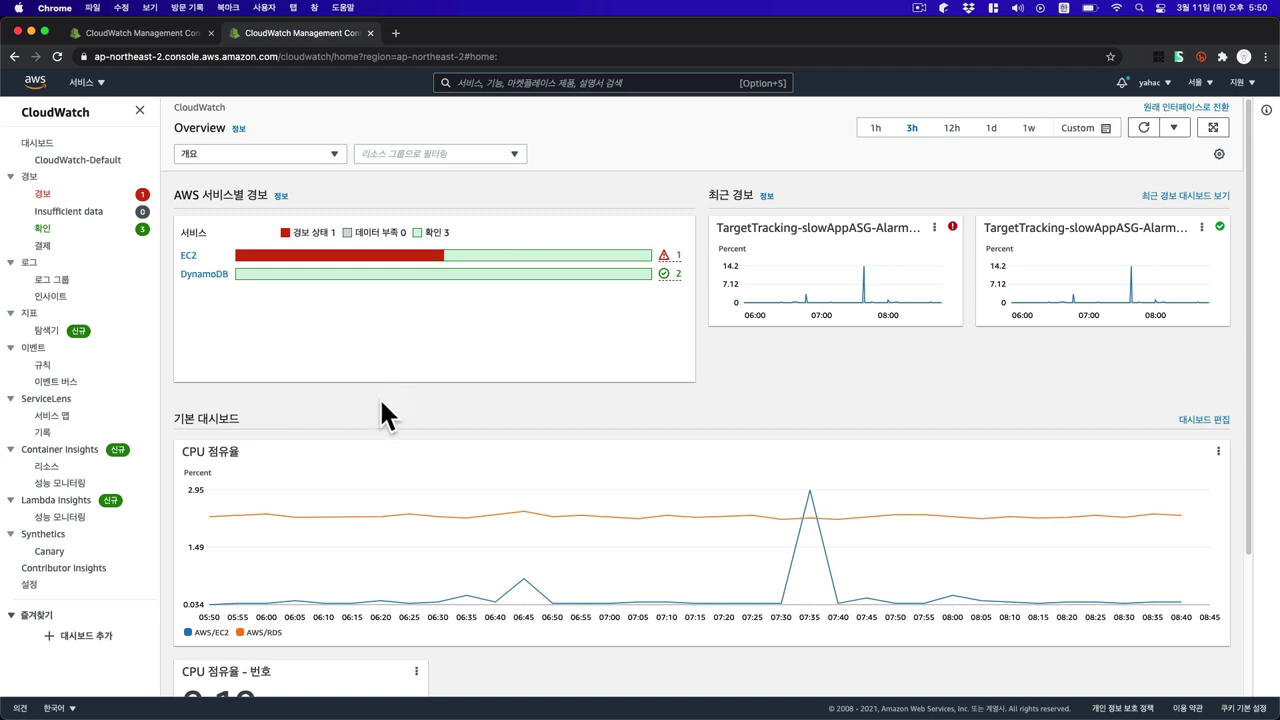
scroll(415, 523, "down", 4)
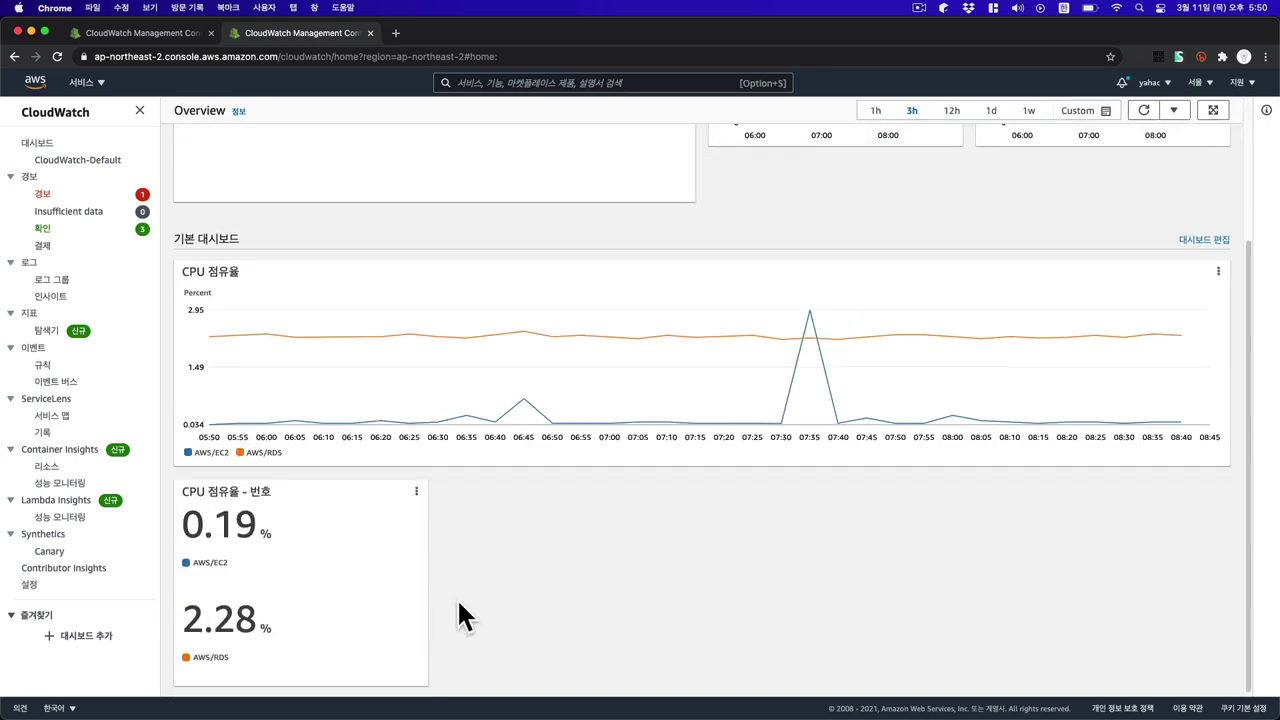
scroll(457, 614, "up", 4)
mouse_move(489, 571)
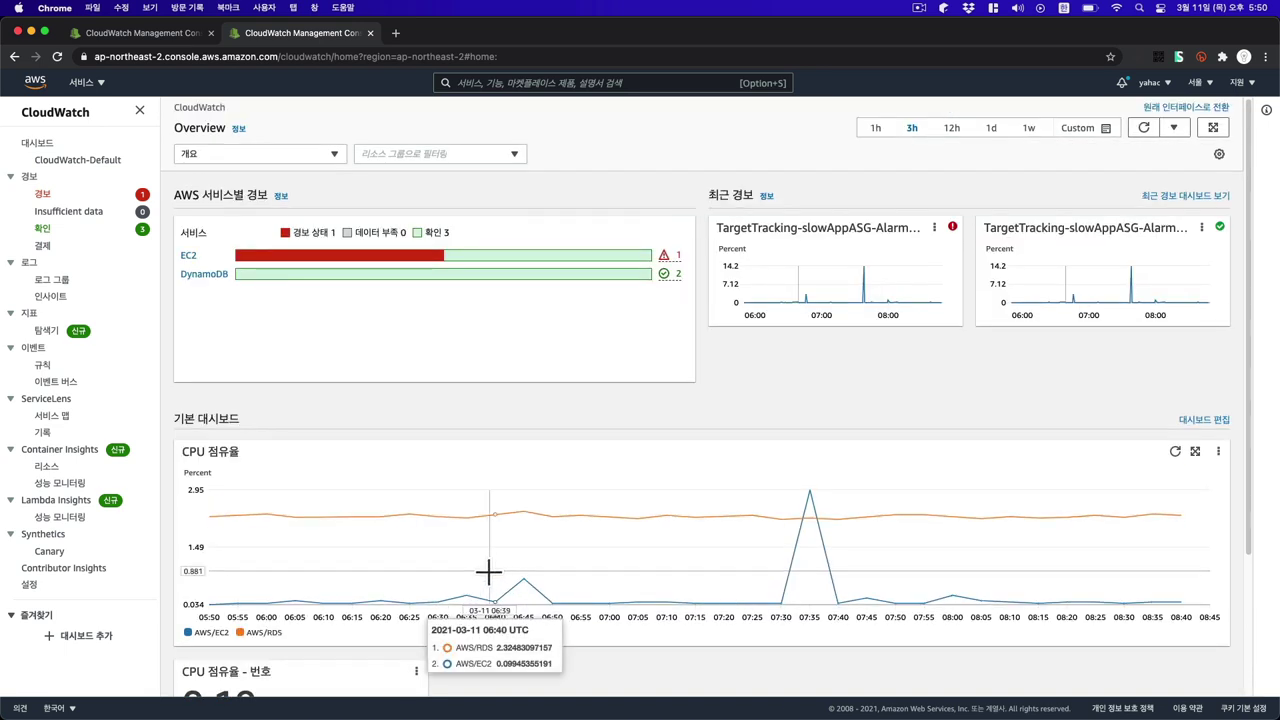